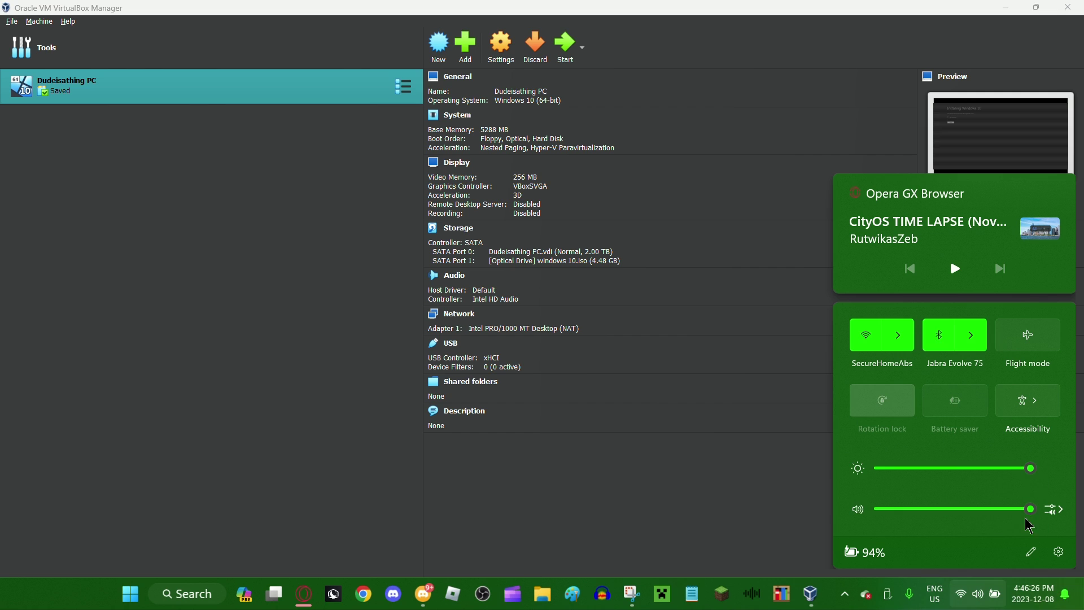
# Step: Start creating a new virtual machine
pyautogui.click(752, 497)
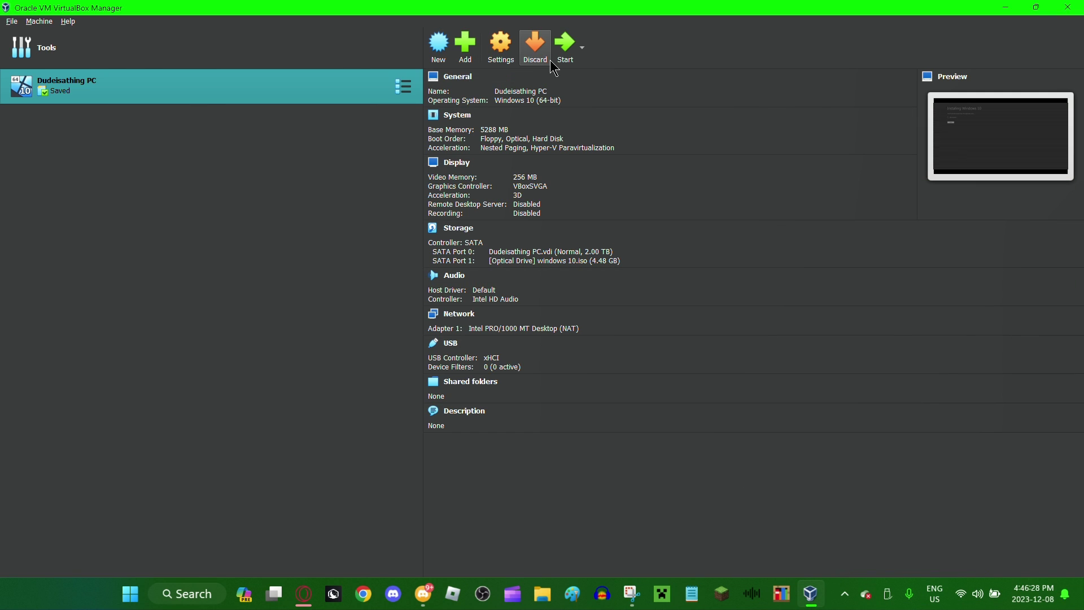
pyautogui.click(440, 56)
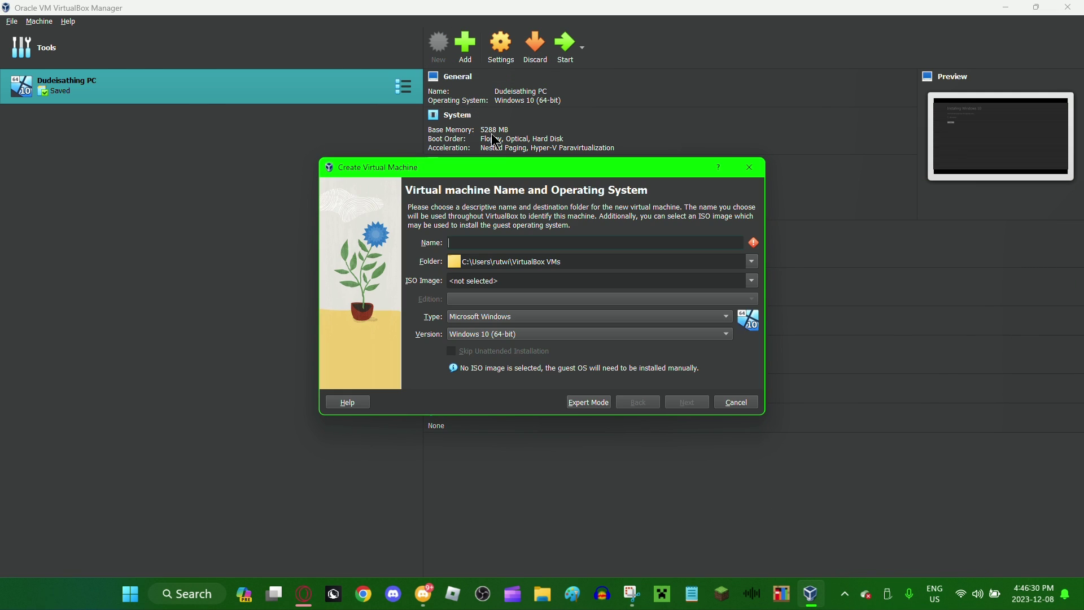
pyautogui.moveTo(504, 165); pyautogui.dragTo(475, 166)
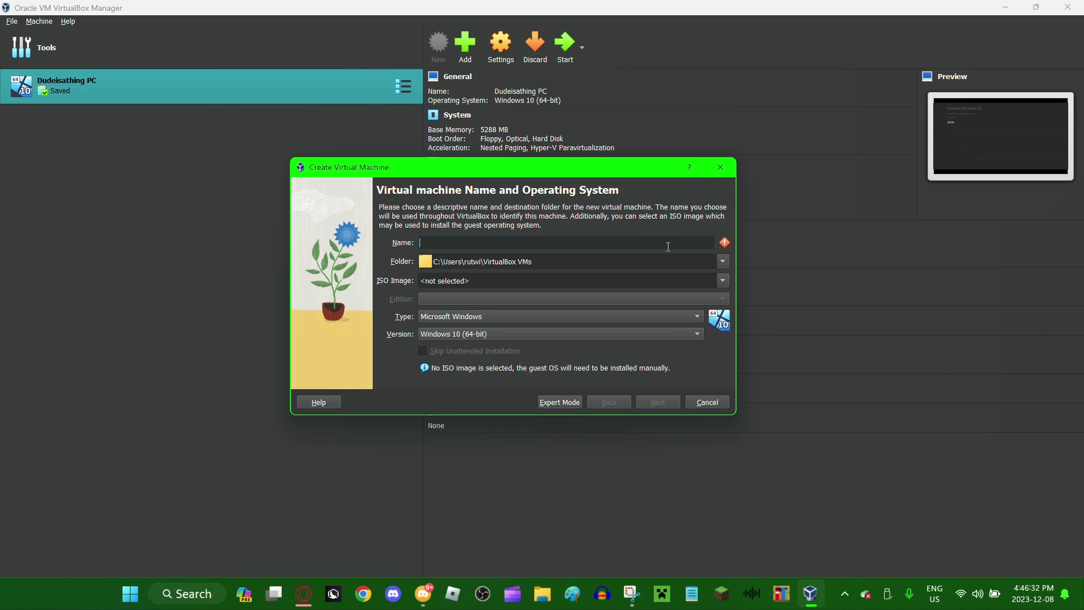
pyautogui.click(977, 593)
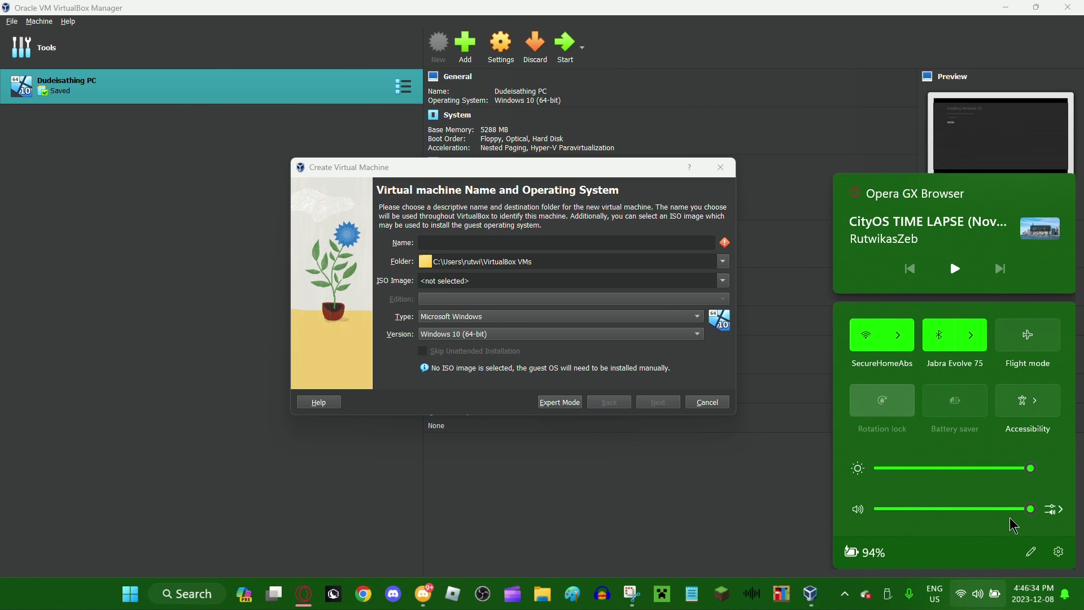
pyautogui.click(1056, 510)
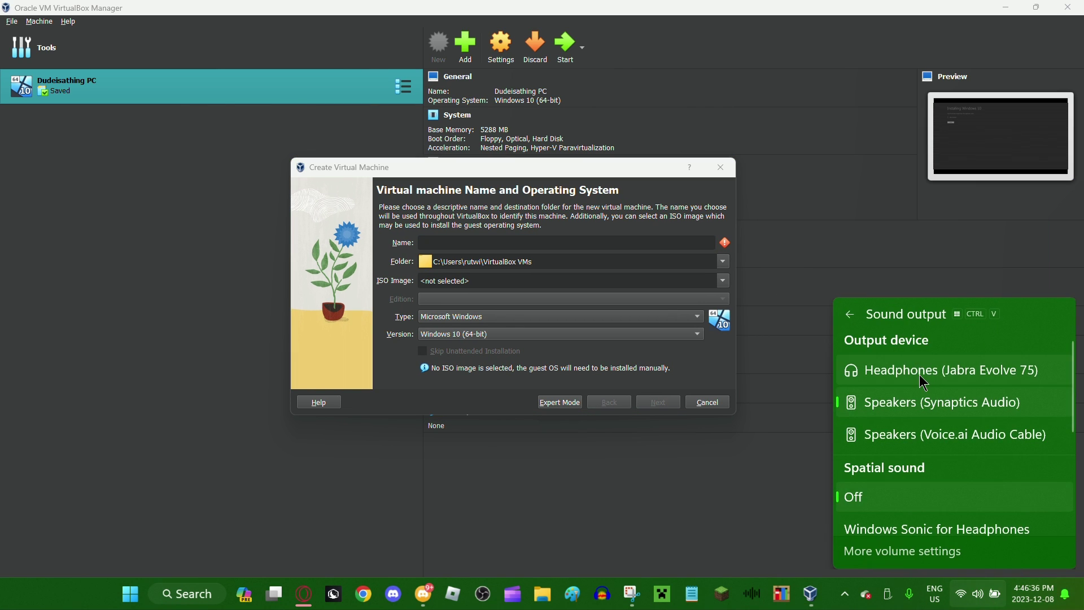
pyautogui.click(710, 281)
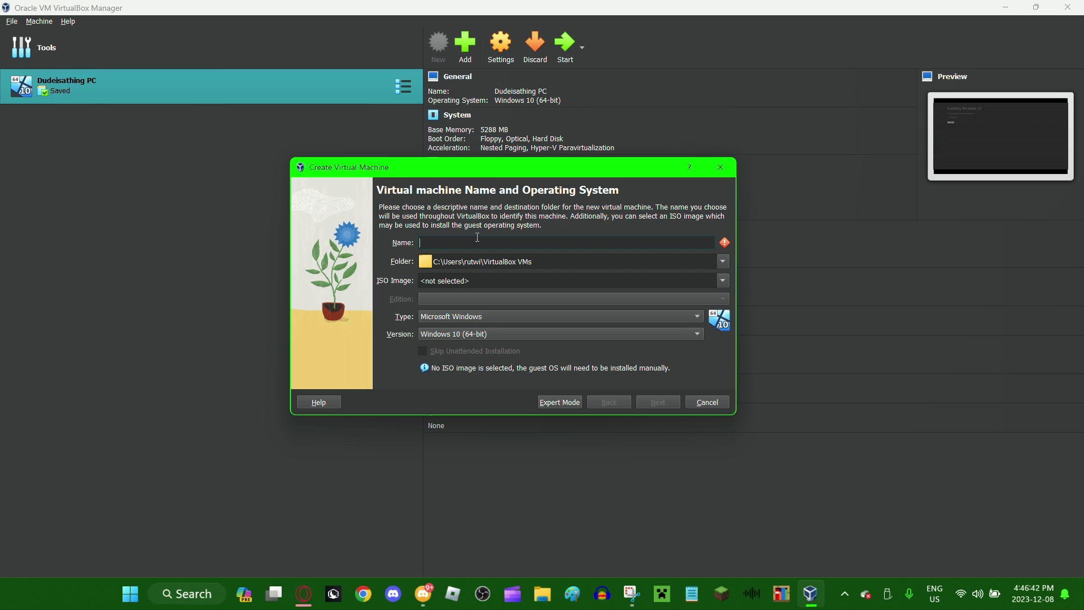
# Step: Name the virtual machine Dell Windows XP and raise its base memory to about 4686 MB
pyautogui.write('Dell Windows XP')
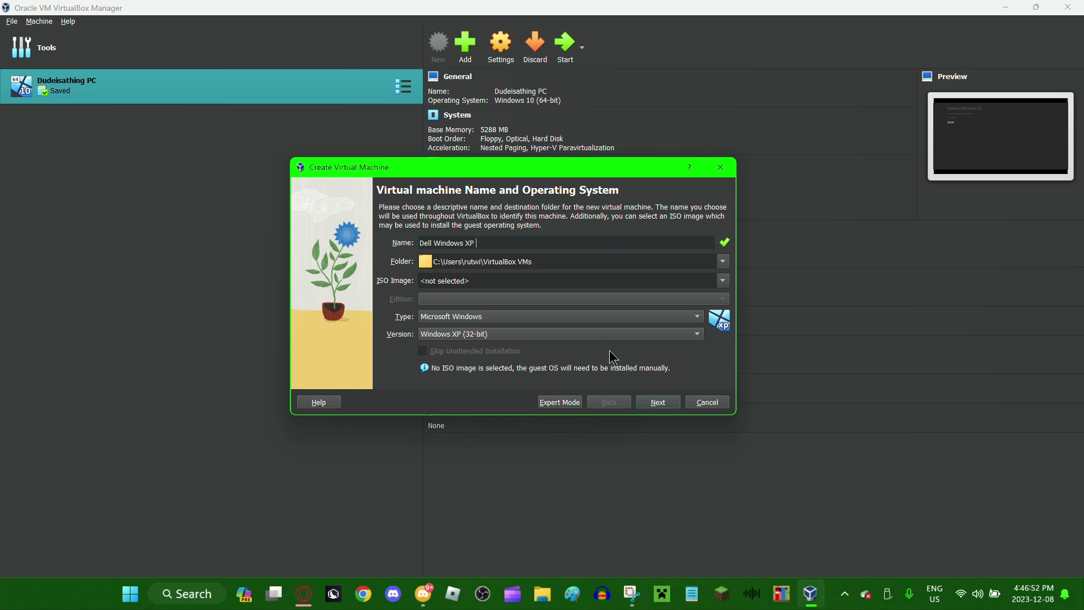
pyautogui.click(657, 402)
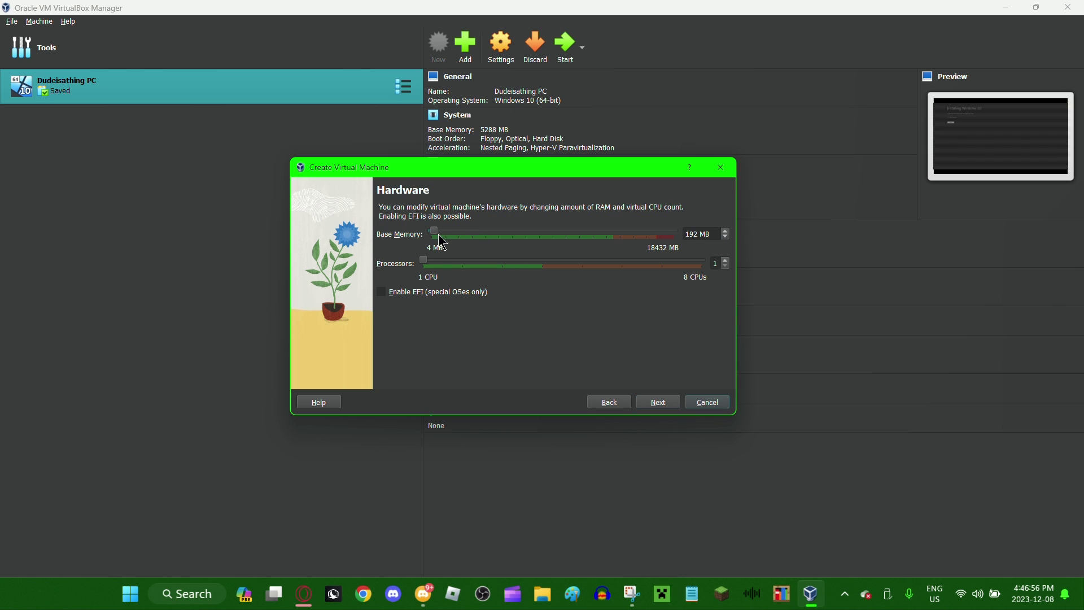
pyautogui.moveTo(443, 235); pyautogui.dragTo(502, 237)
pyautogui.click(654, 405)
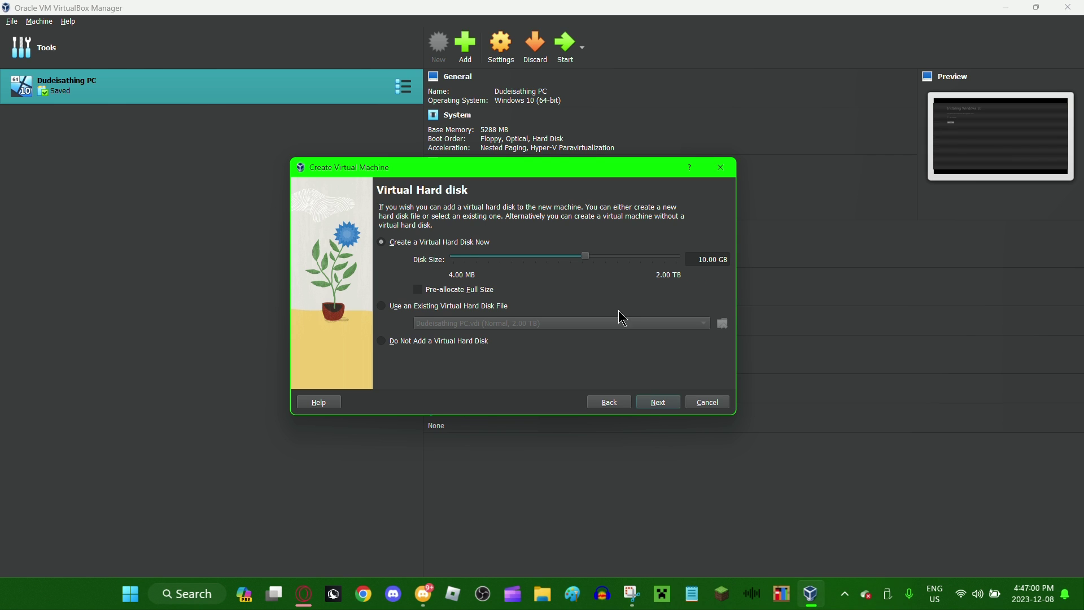
# Step: Set the new virtual hard disk's size to about 152.37 GB and finish creating the machine
pyautogui.moveTo(597, 261); pyautogui.dragTo(638, 259)
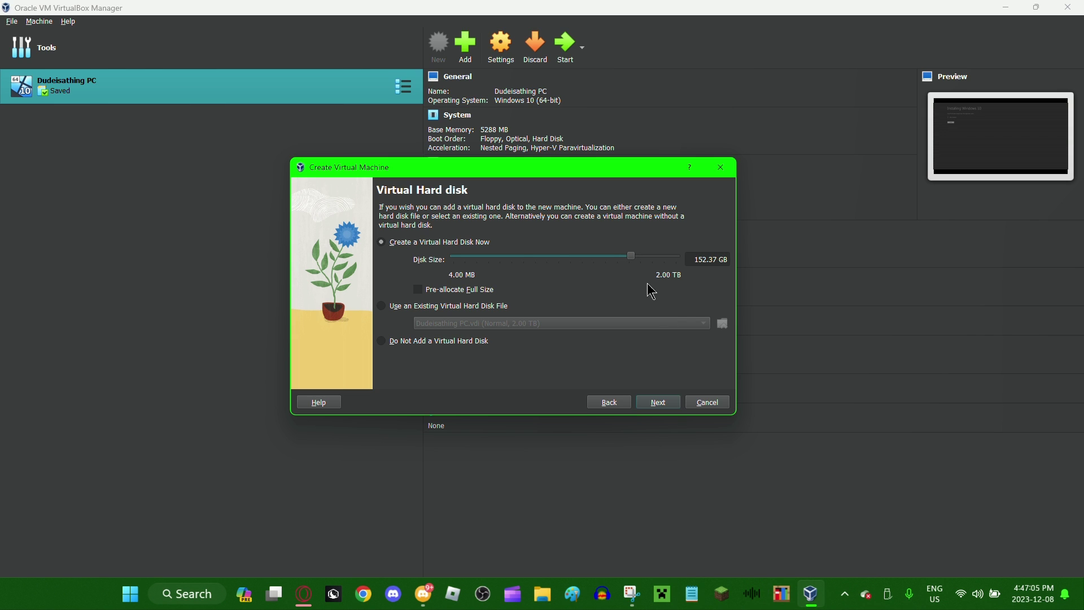
pyautogui.click(672, 401)
pyautogui.click(674, 402)
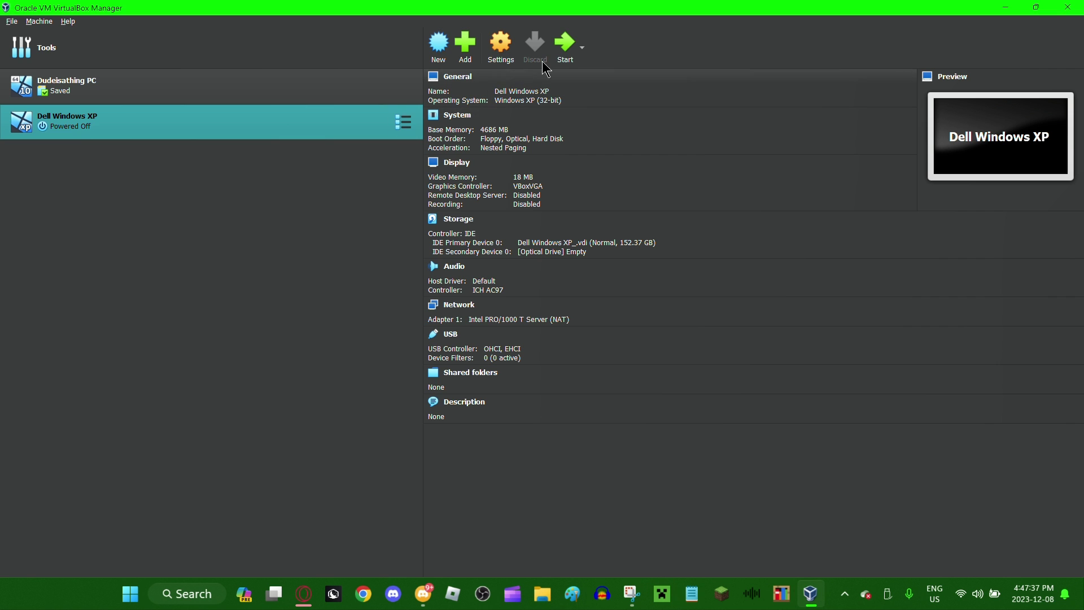
# Step: Minimize the manager window, mount XP2_PER_ENG.iso from the desktop ISOs folder as the virtual machine's DVD and retry the boot
pyautogui.click(1006, 8)
pyautogui.click(990, 22)
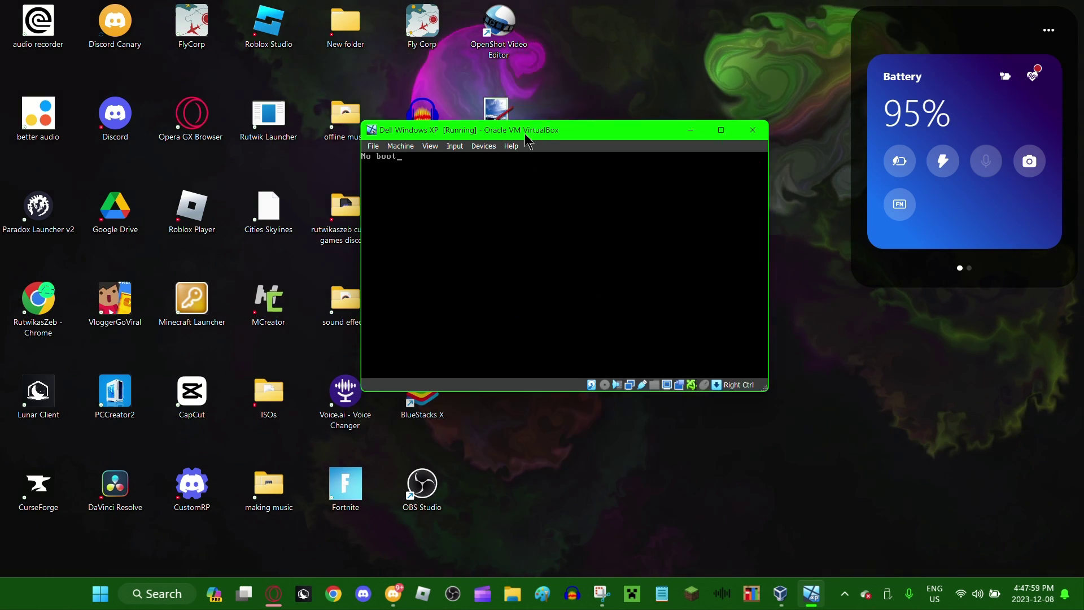
pyautogui.click(754, 286)
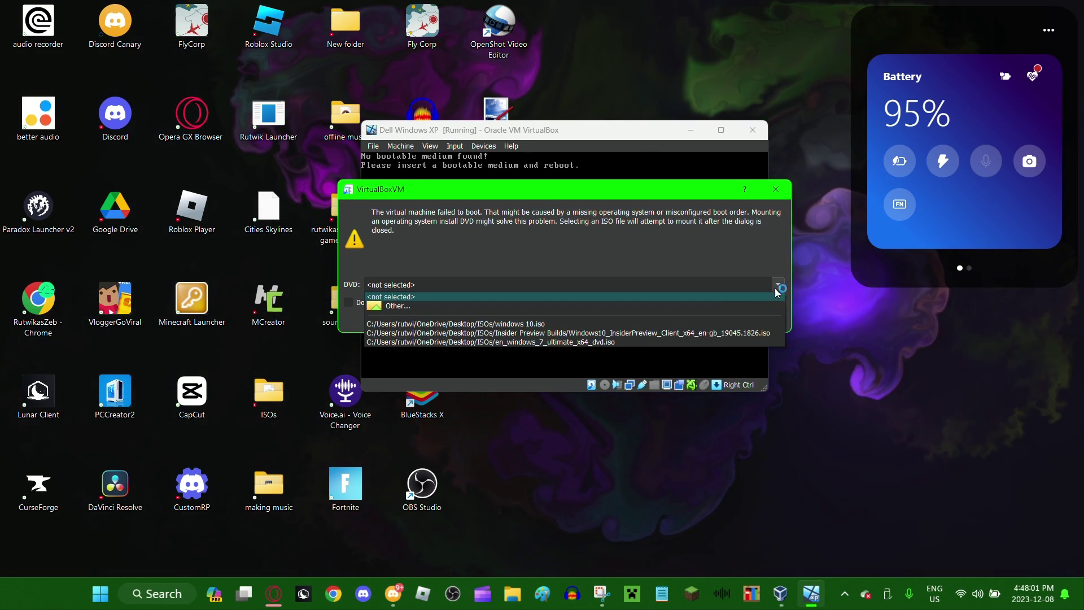
pyautogui.click(567, 316)
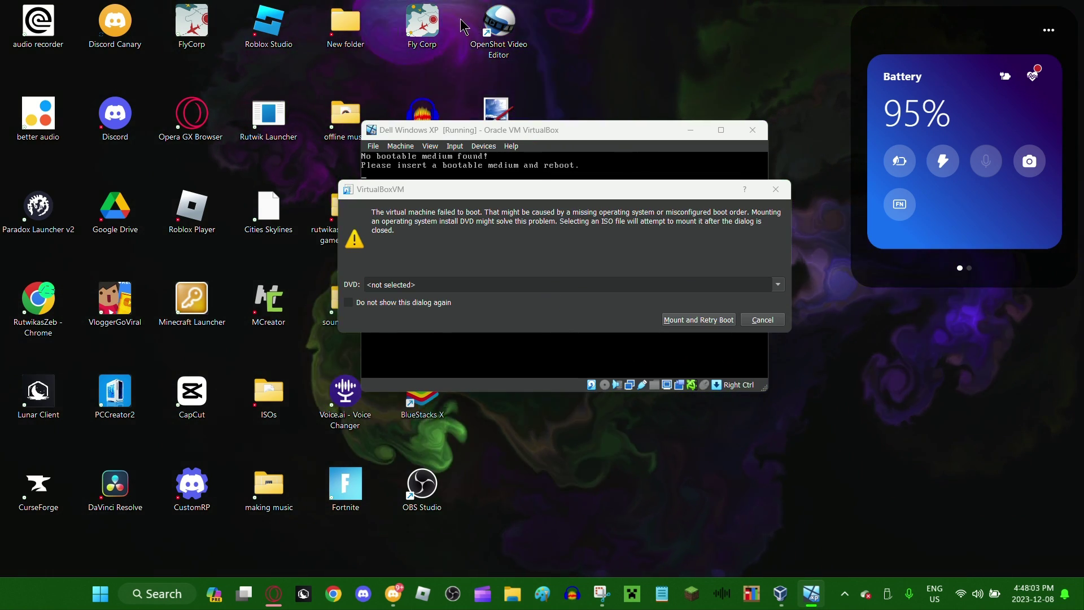
pyautogui.doubleClick(506, 449)
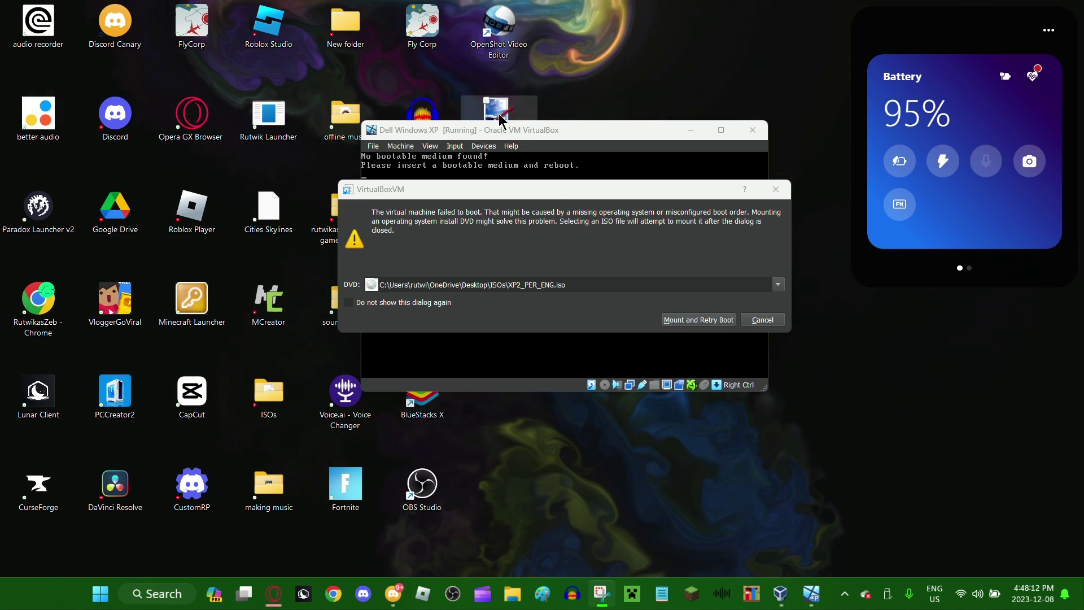
pyautogui.click(691, 320)
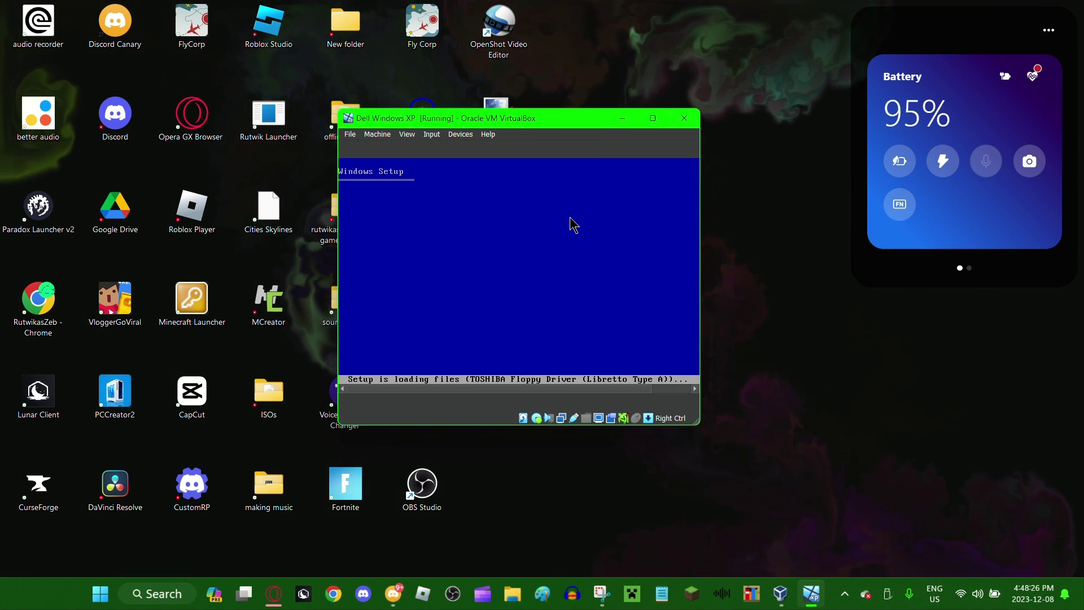
# Step: Begin setting up Windows XP Home Edition in the virtual machine and accept its license agreement
pyautogui.moveTo(546, 119); pyautogui.dragTo(629, 141)
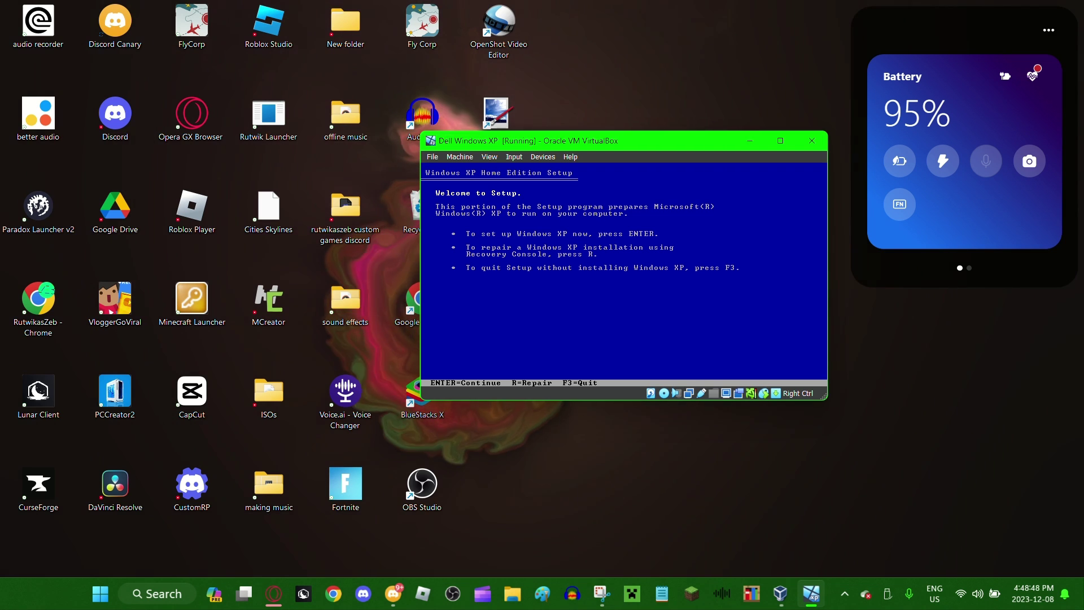
pyautogui.press('Return')
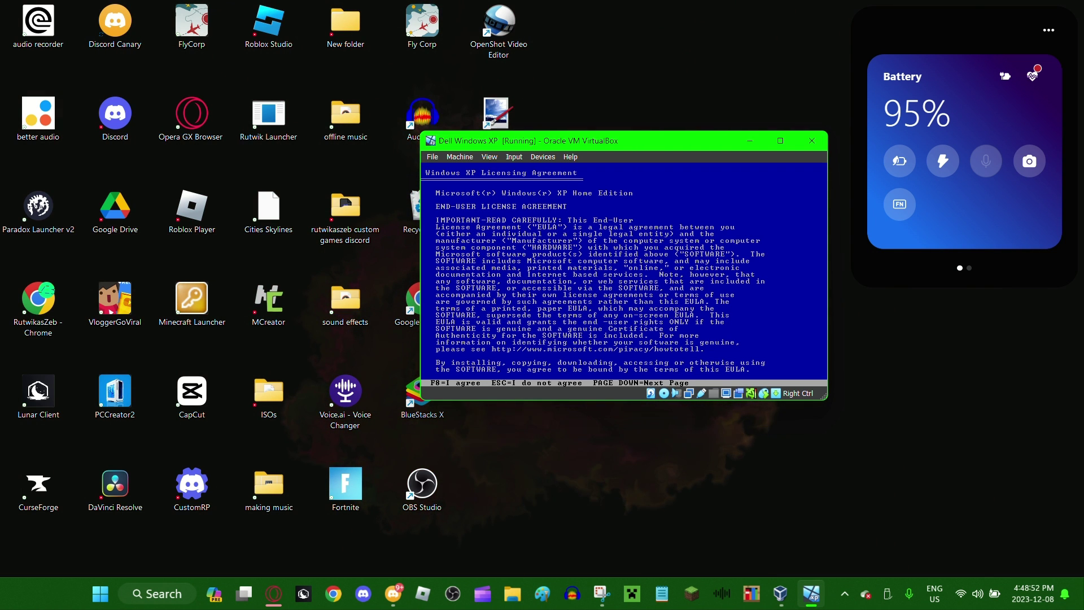
pyautogui.press('F8')
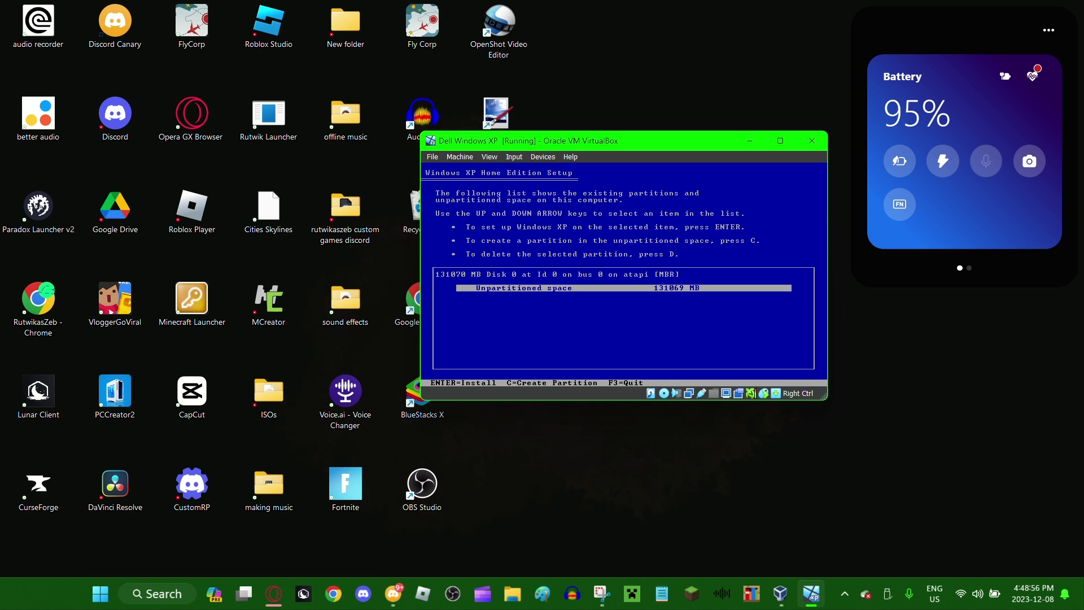
# Step: Install Windows XP on the unpartitioned space, formatting the partition with the quick NTFS option
pyautogui.press('Return')
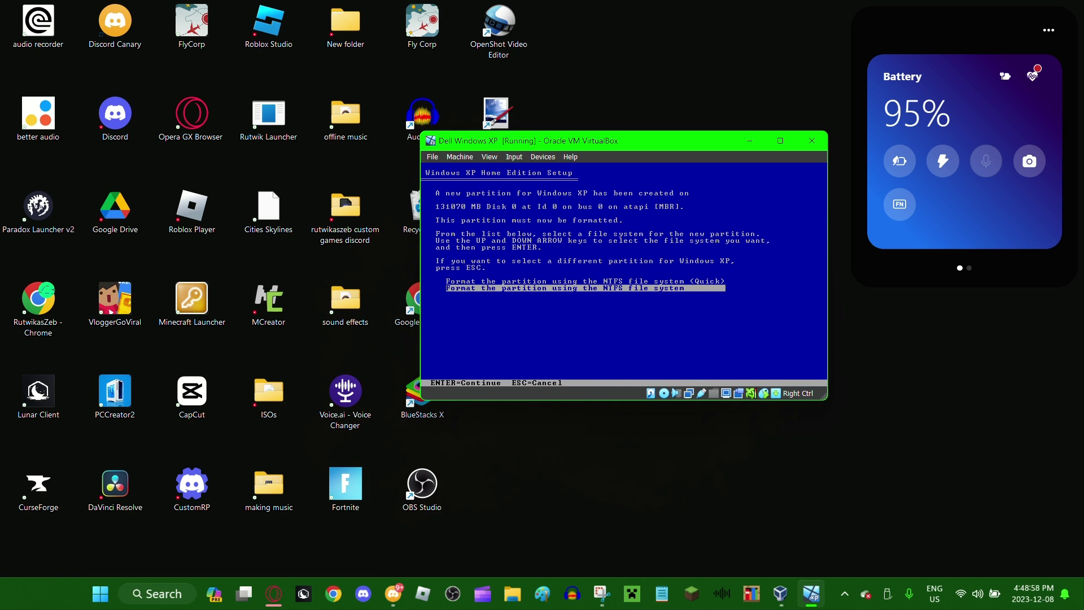
pyautogui.press('Up')
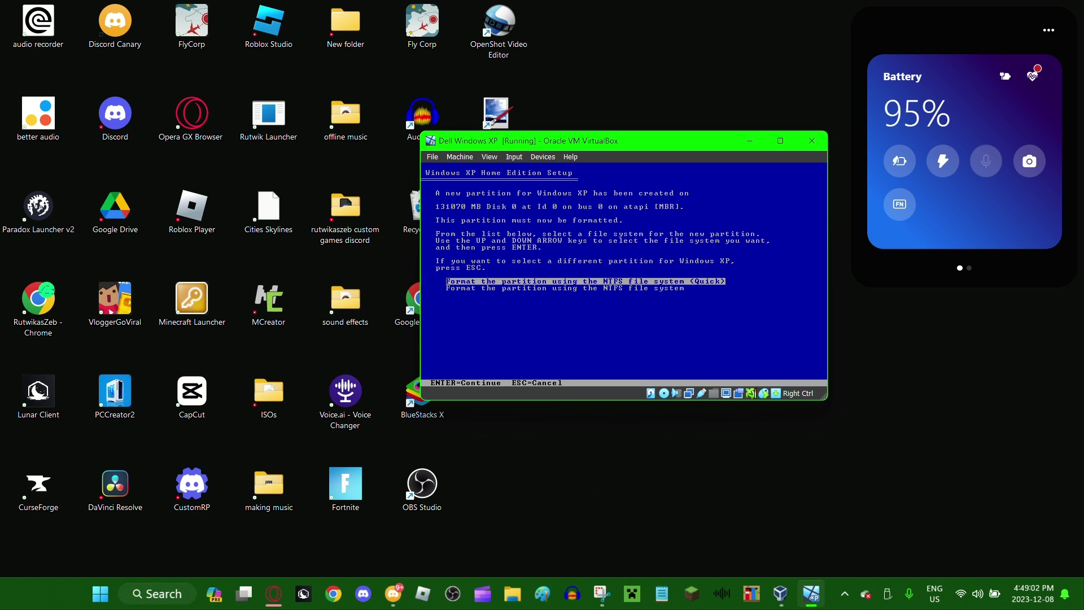
pyautogui.press('Return')
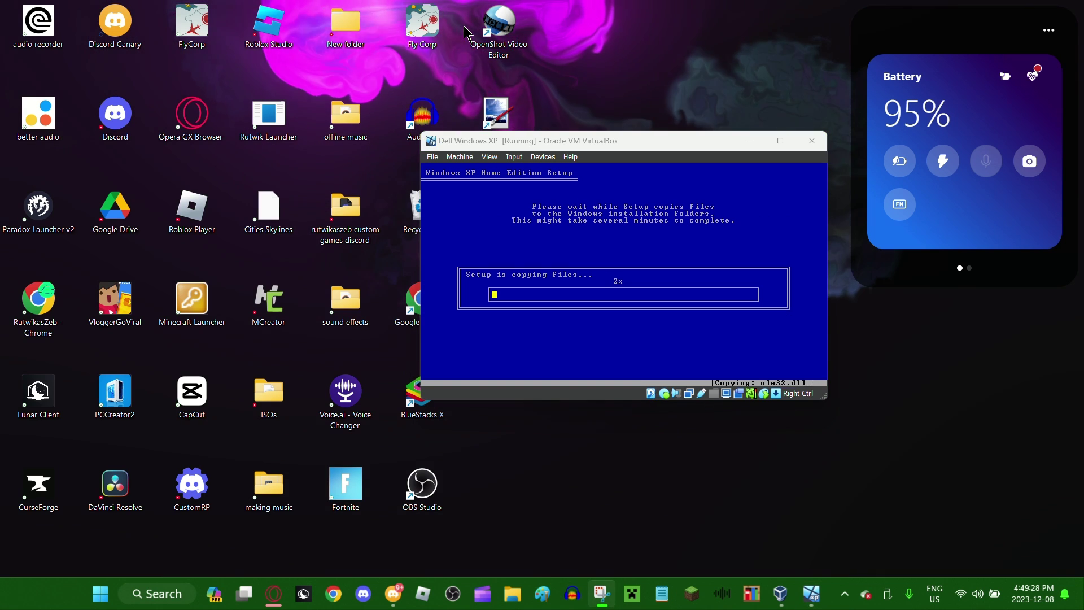
# Step: Restart the virtual machine so that the Windows XP installation continues
pyautogui.click(641, 139)
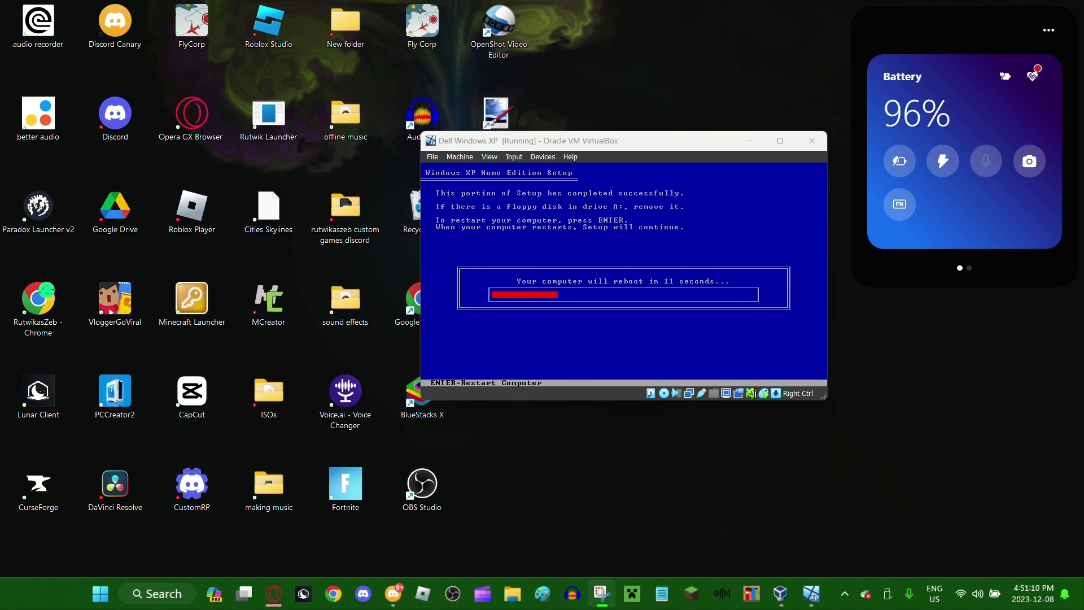
pyautogui.click(525, 226)
pyautogui.press('Return')
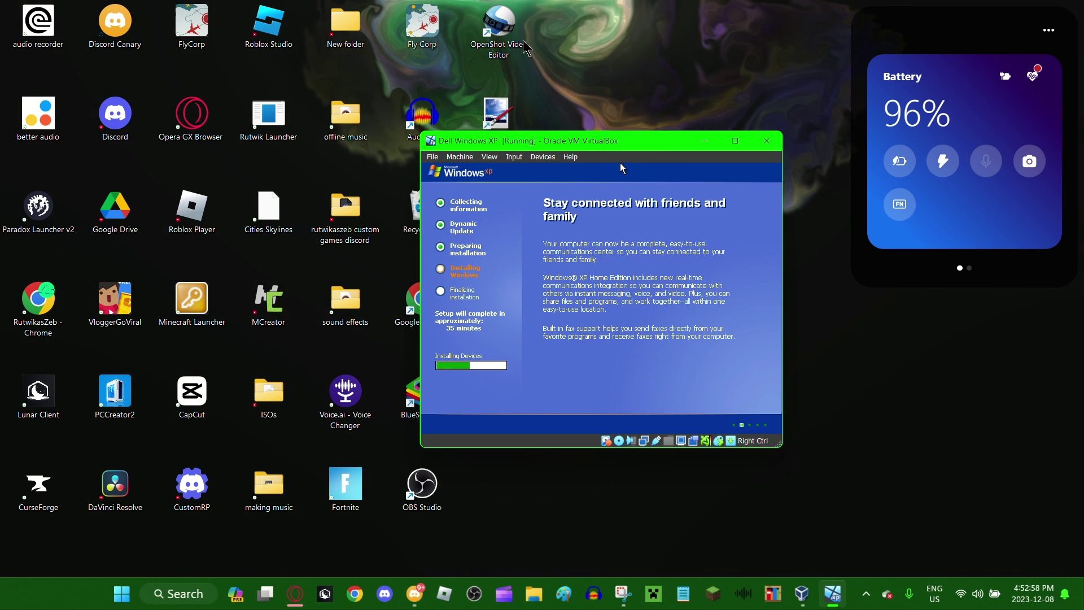
# Step: Accept the default regional and language options in the Windows XP setup
pyautogui.click(456, 31)
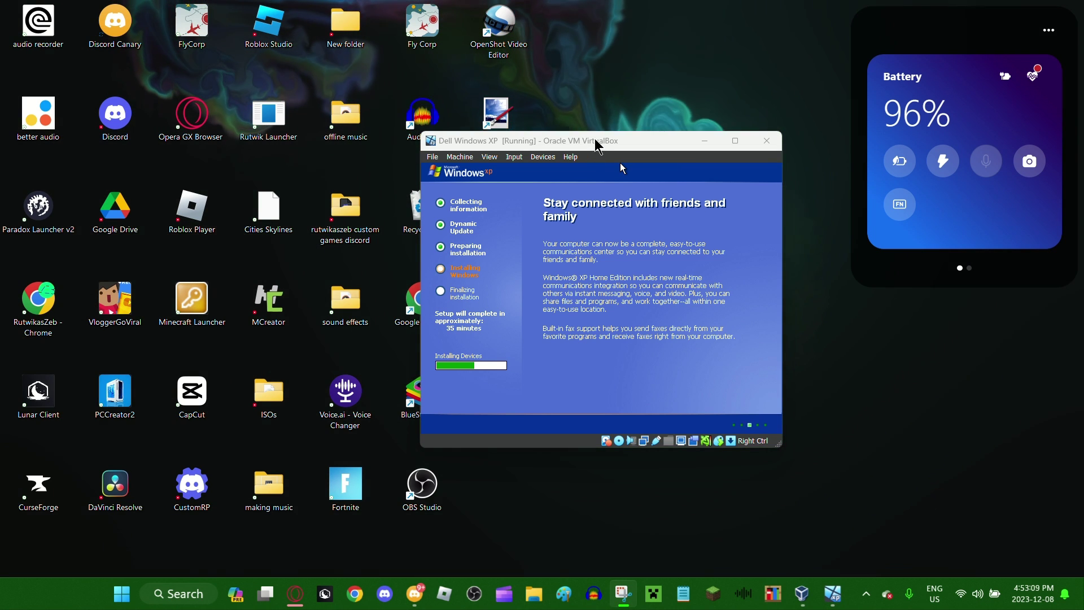
pyautogui.click(596, 139)
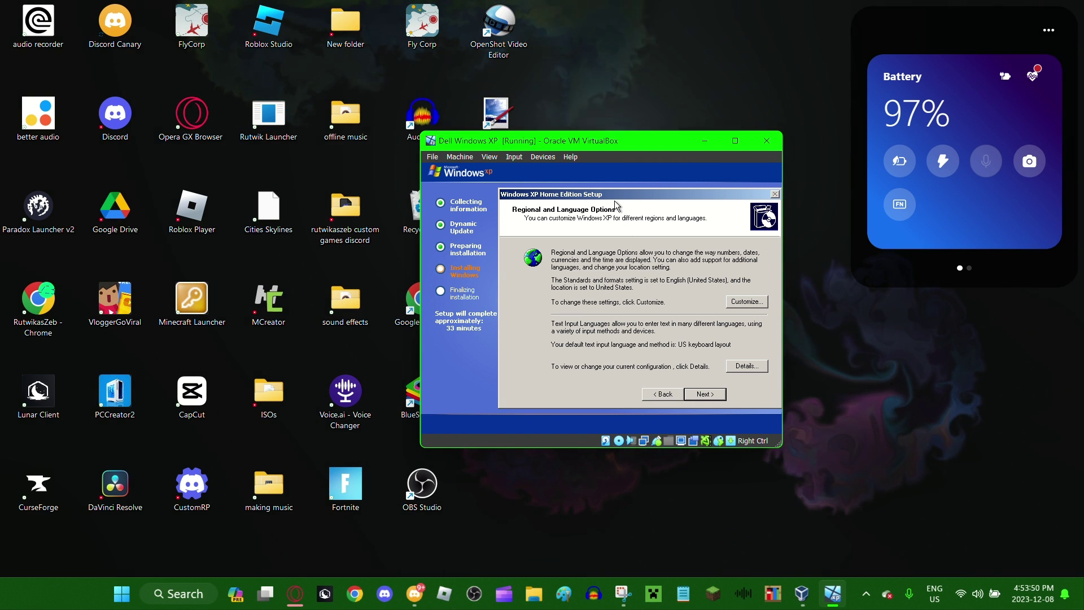
pyautogui.moveTo(596, 196)
pyautogui.mouseDown()
pyautogui.moveTo(570, 203)
pyautogui.moveTo(605, 207)
pyautogui.moveTo(599, 200)
pyautogui.mouseUp()
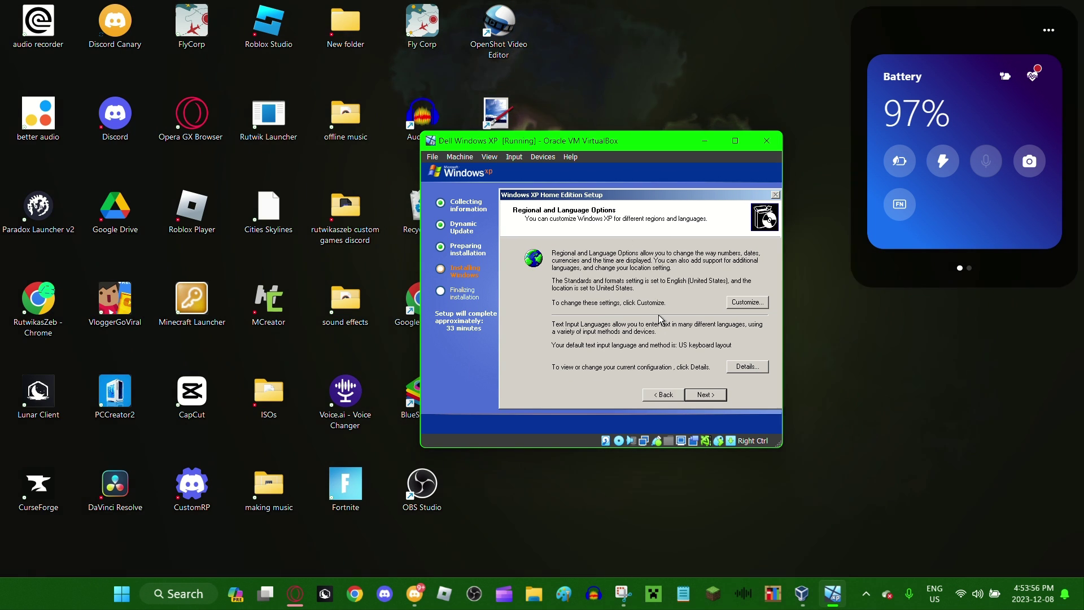
pyautogui.press('Return')
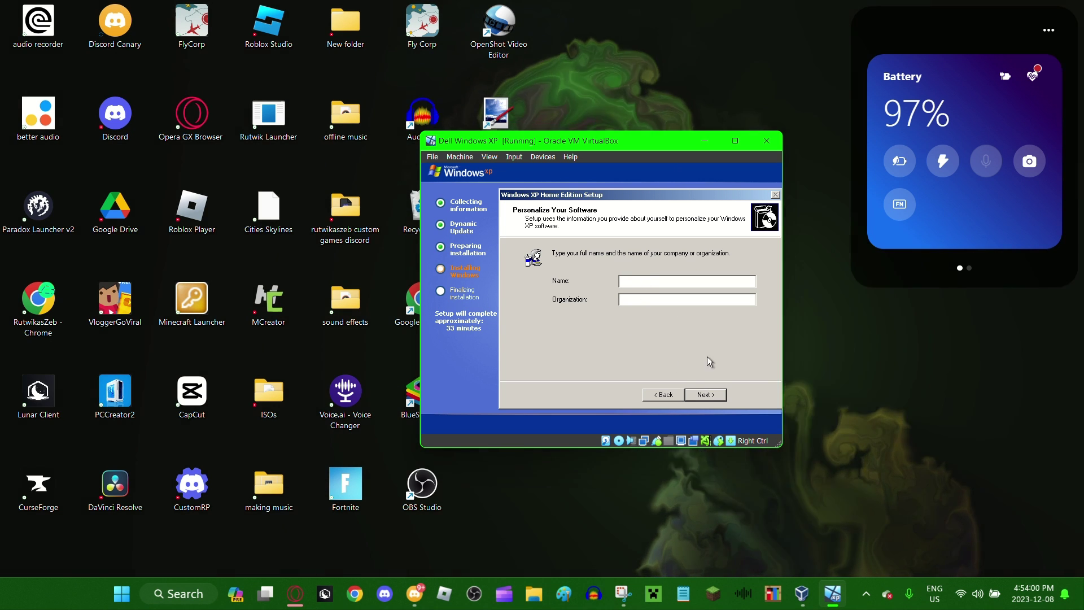
# Step: Personalize Windows XP with the owner's full name, leave the organization blank, and continue to the date and time settings
pyautogui.click(713, 394)
pyautogui.click(605, 331)
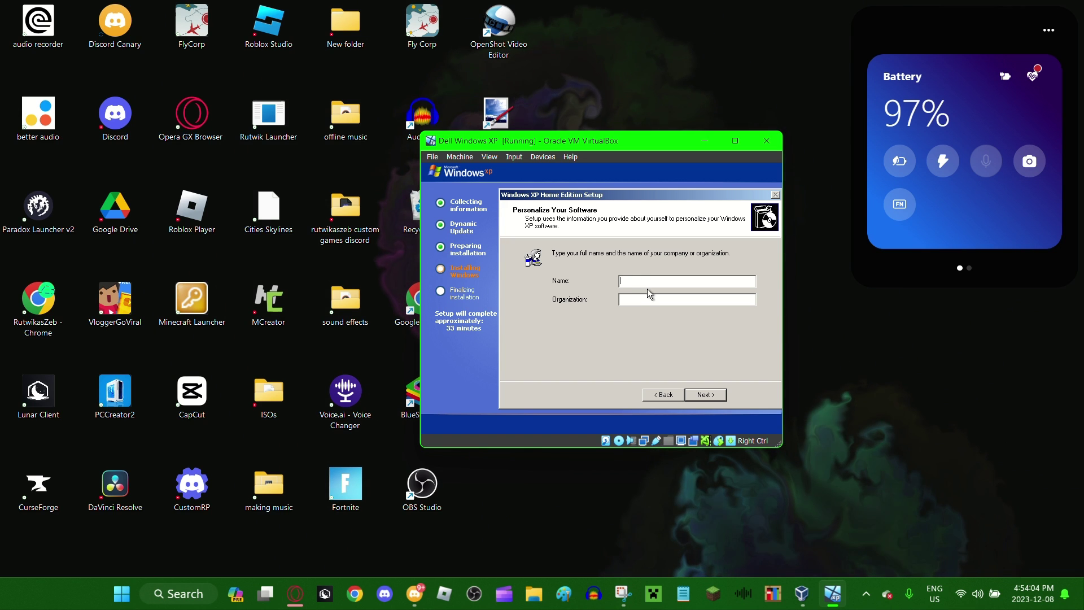
pyautogui.write('Rutw')
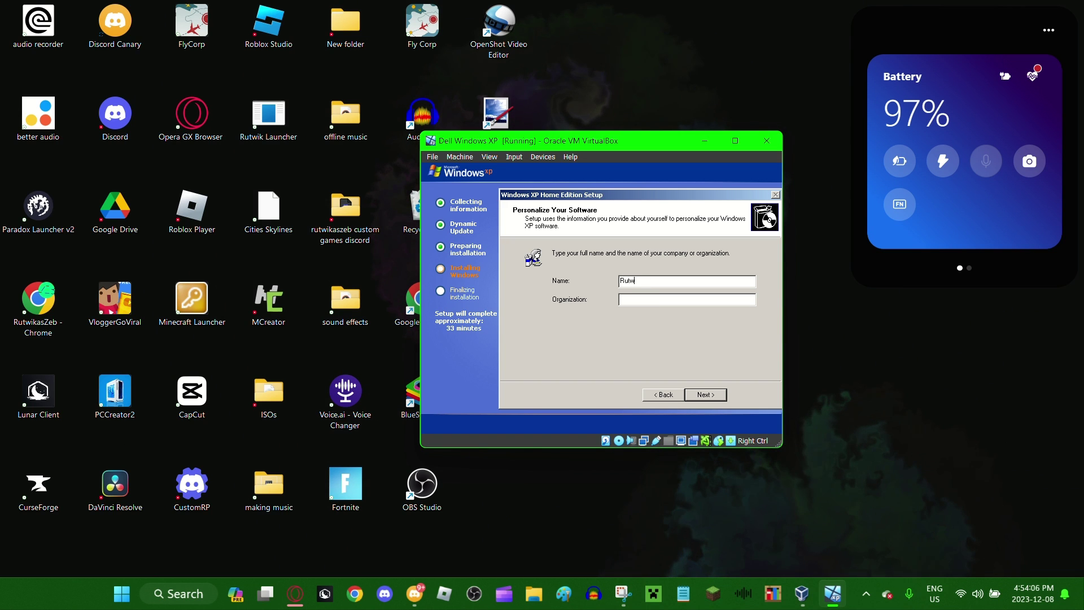
pyautogui.write('ik W')
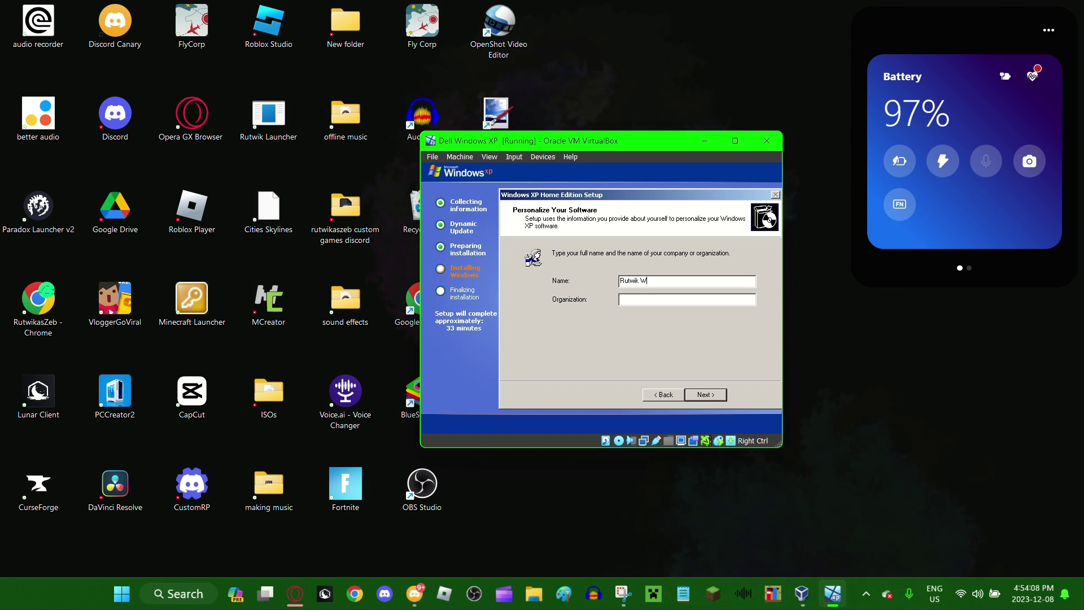
pyautogui.write('adekar')
pyautogui.click(700, 394)
pyautogui.click(698, 393)
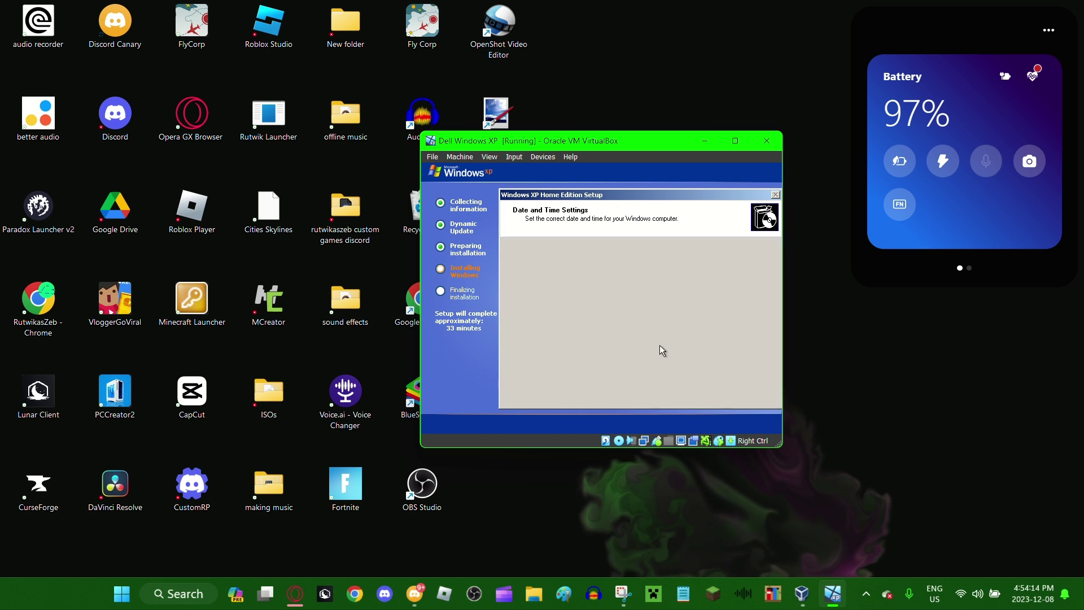
# Step: Accept the date and time settings and choose custom networking settings
pyautogui.click(712, 394)
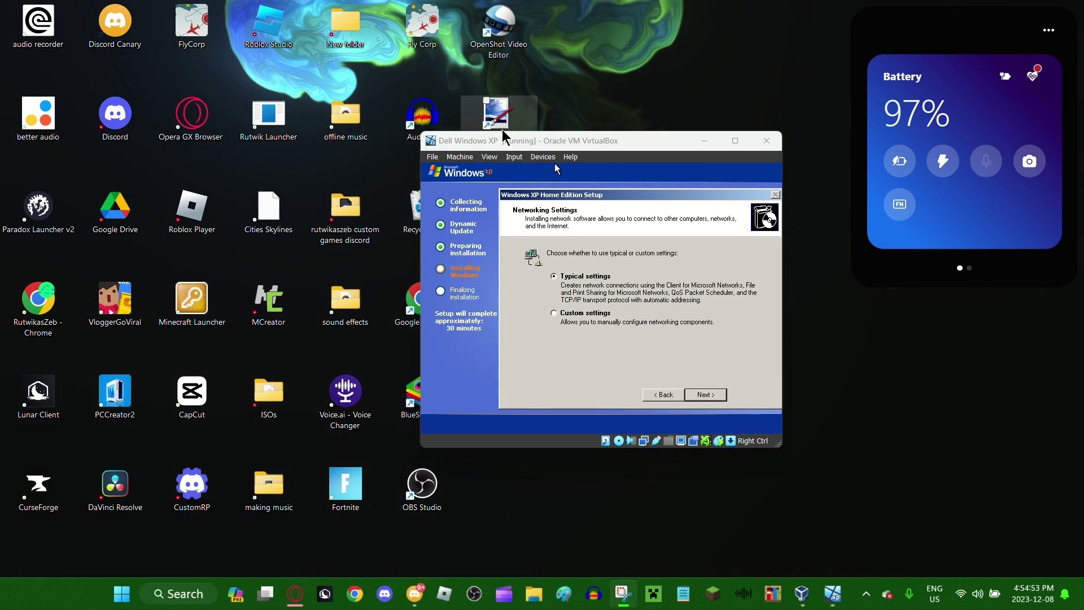
pyautogui.click(544, 221)
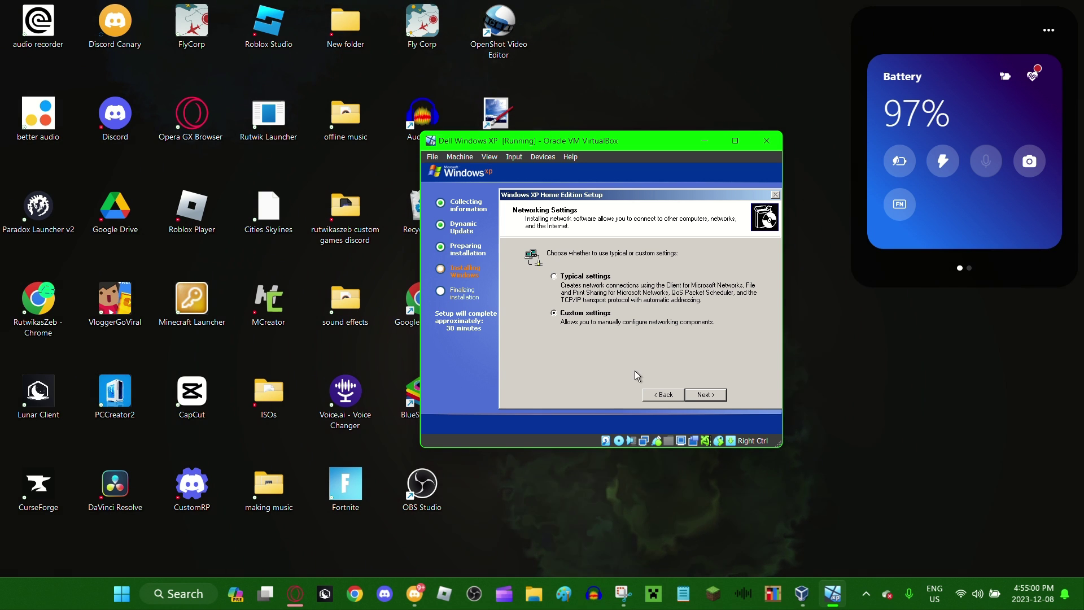
pyautogui.click(709, 395)
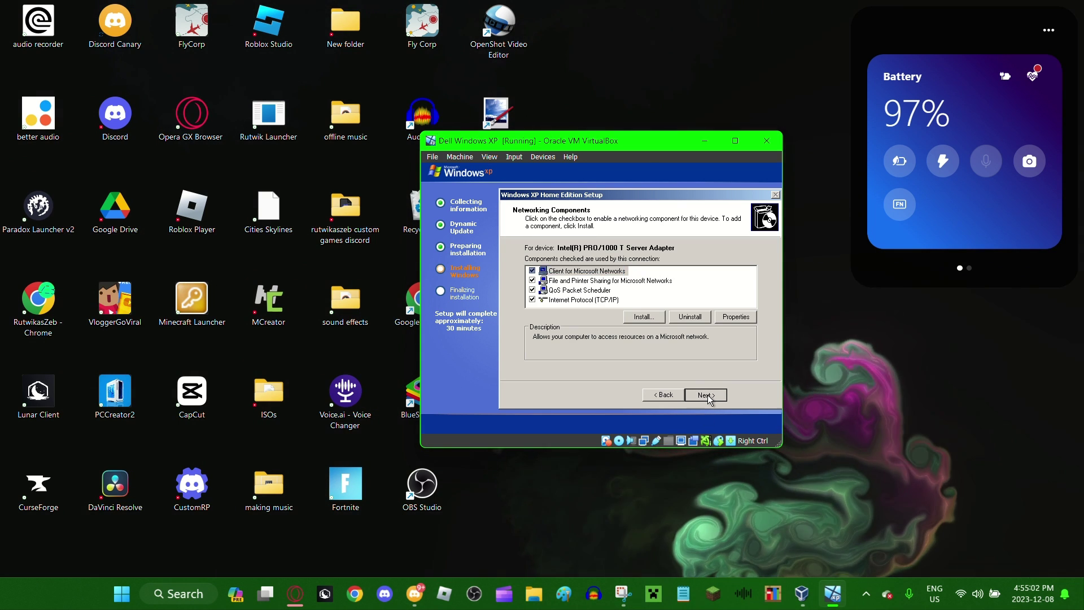
# Step: Accept the default networking components and, when the installation finishes, the automatically adjusted screen resolution
pyautogui.click(707, 395)
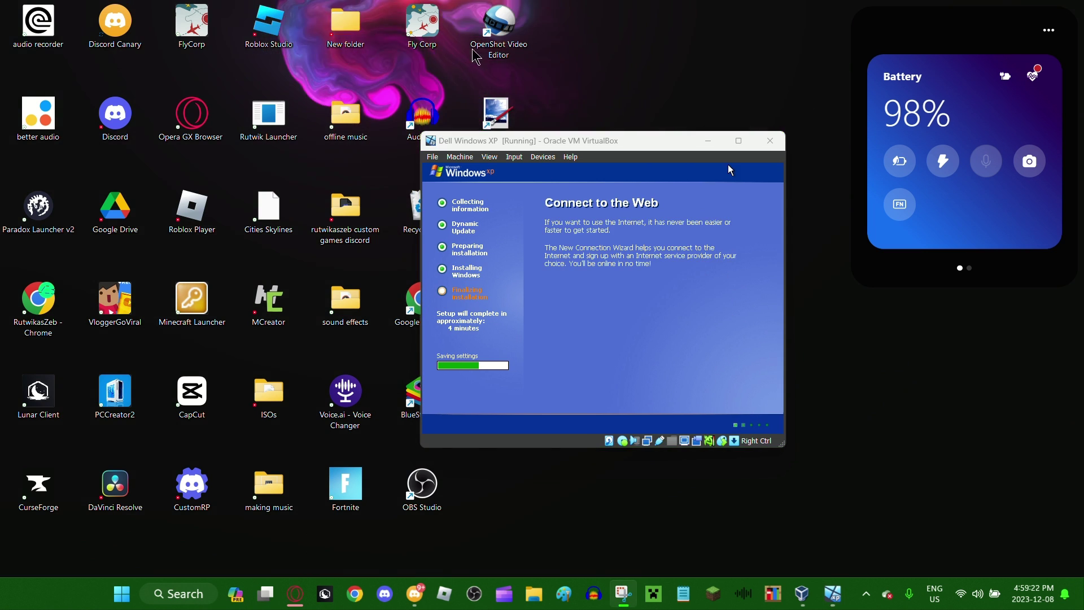
pyautogui.click(728, 166)
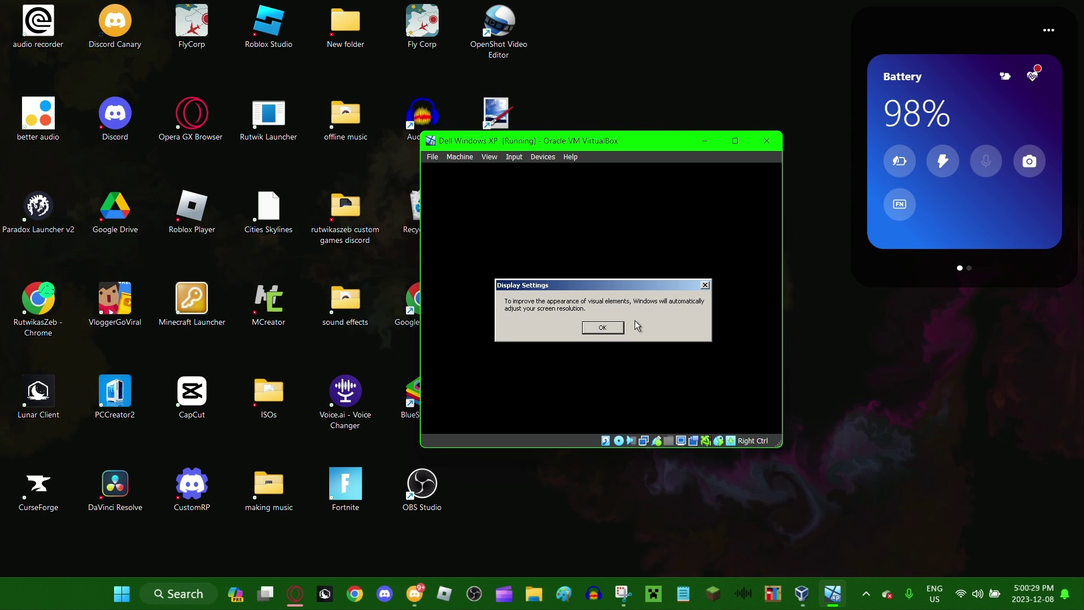
pyautogui.click(603, 328)
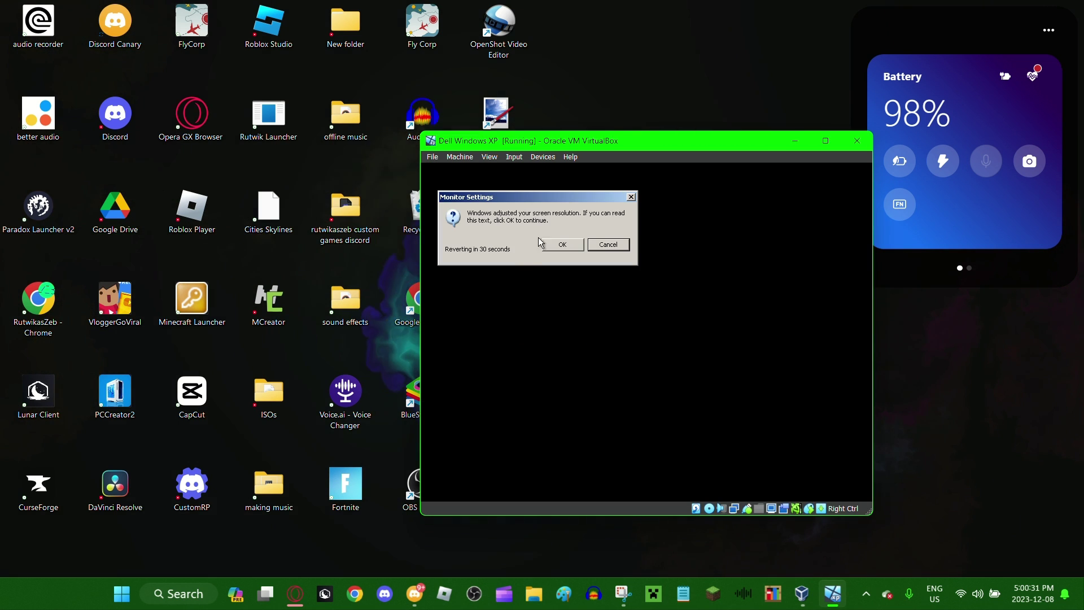
pyautogui.click(552, 242)
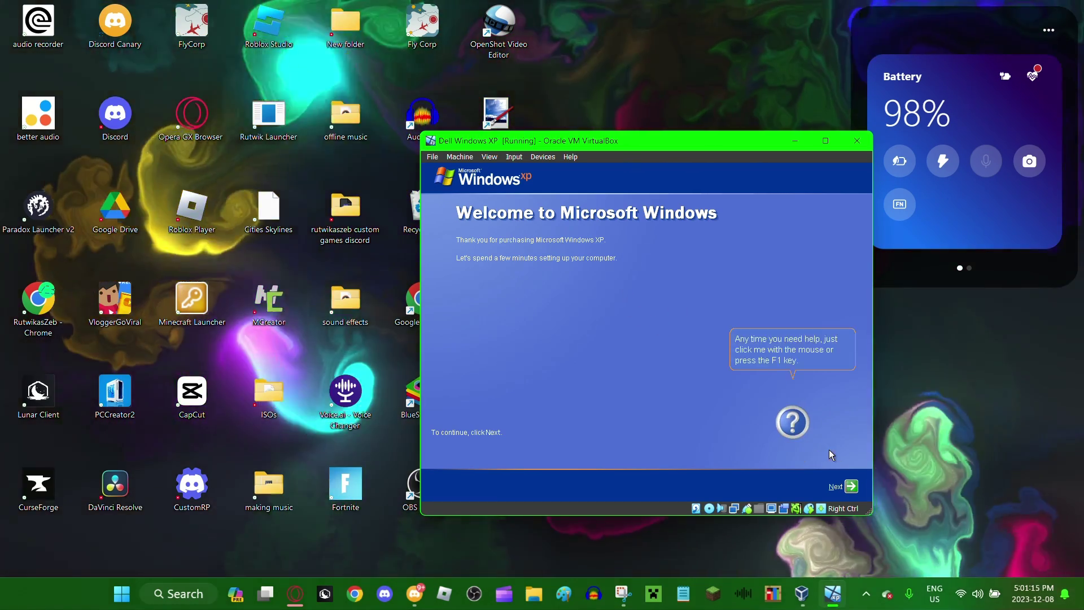
# Step: Proceed through the Windows welcome setup, keeping the local area network connection and declining online registration with Microsoft
pyautogui.click(850, 486)
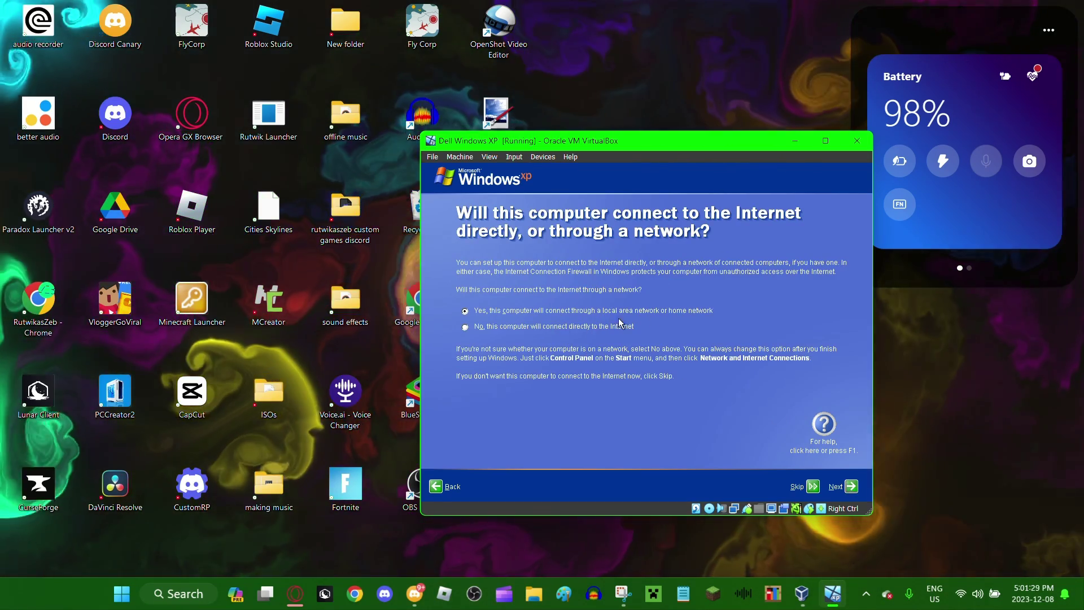
pyautogui.click(852, 487)
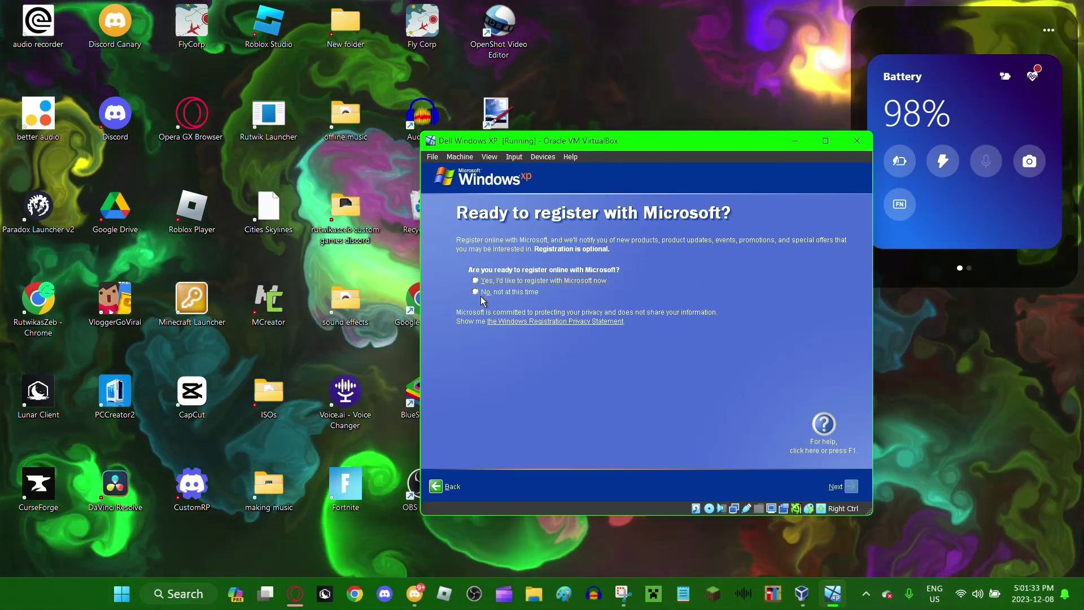
pyautogui.click(496, 292)
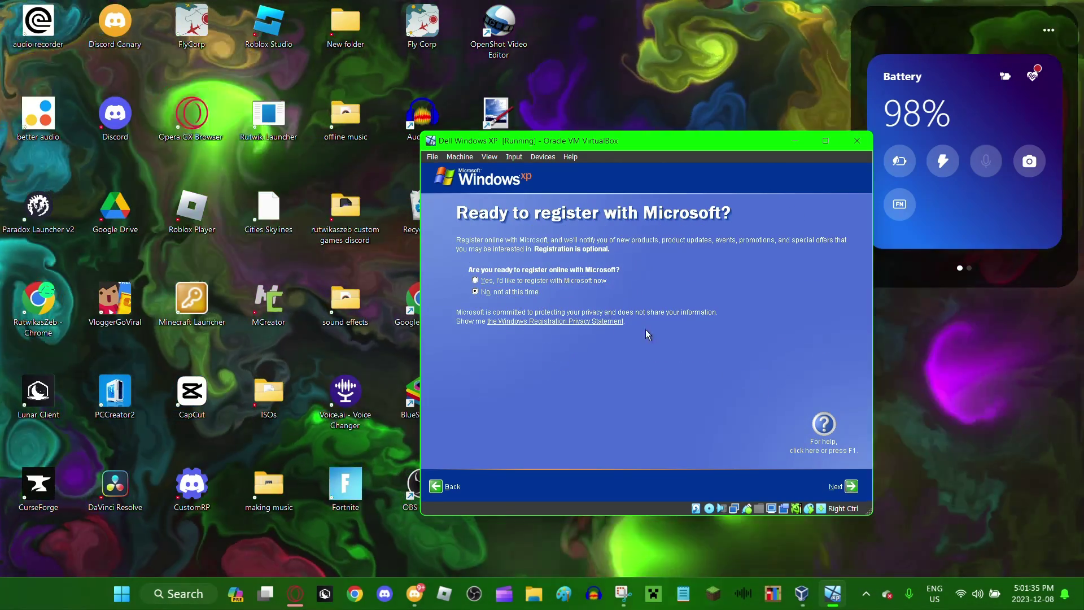
pyautogui.click(847, 487)
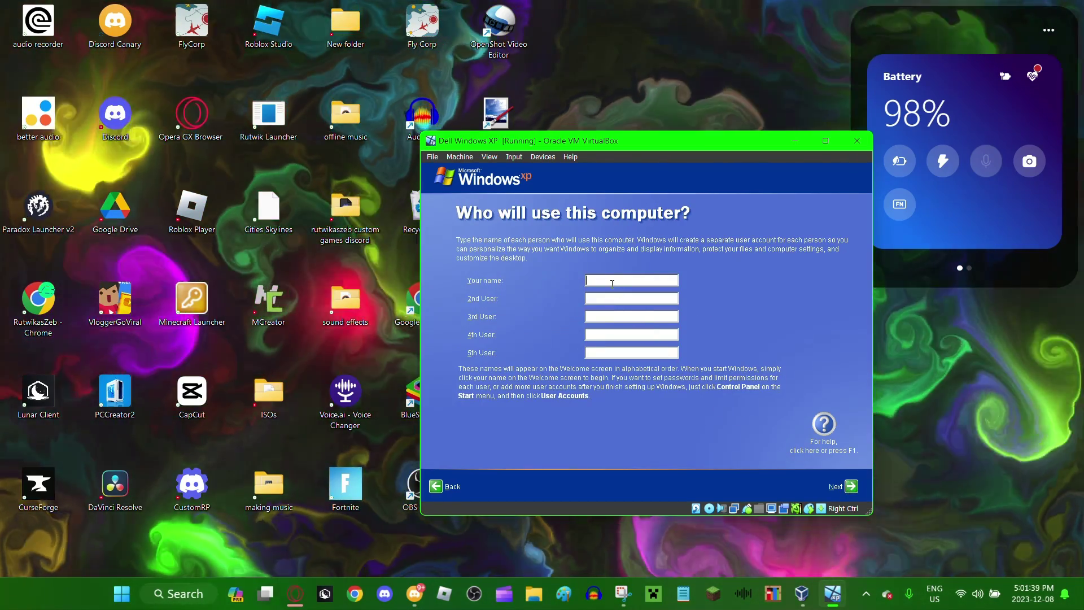
# Step: Enter the owner's full name as the only computer user and finish the Windows setup
pyautogui.click(612, 282)
pyautogui.write('Ru')
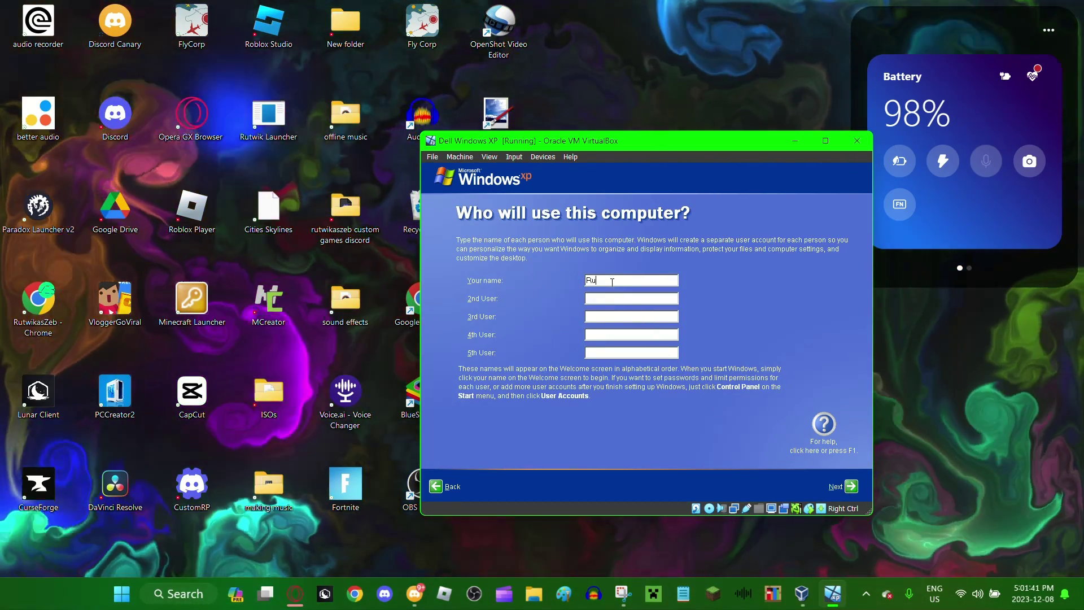
pyautogui.write('twik V')
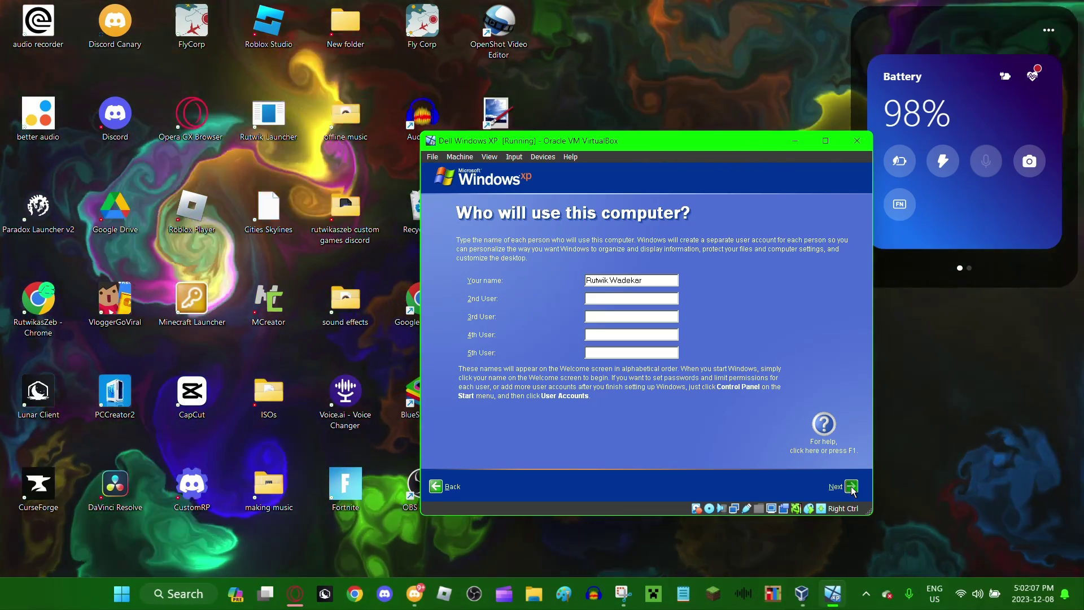
pyautogui.click(851, 487)
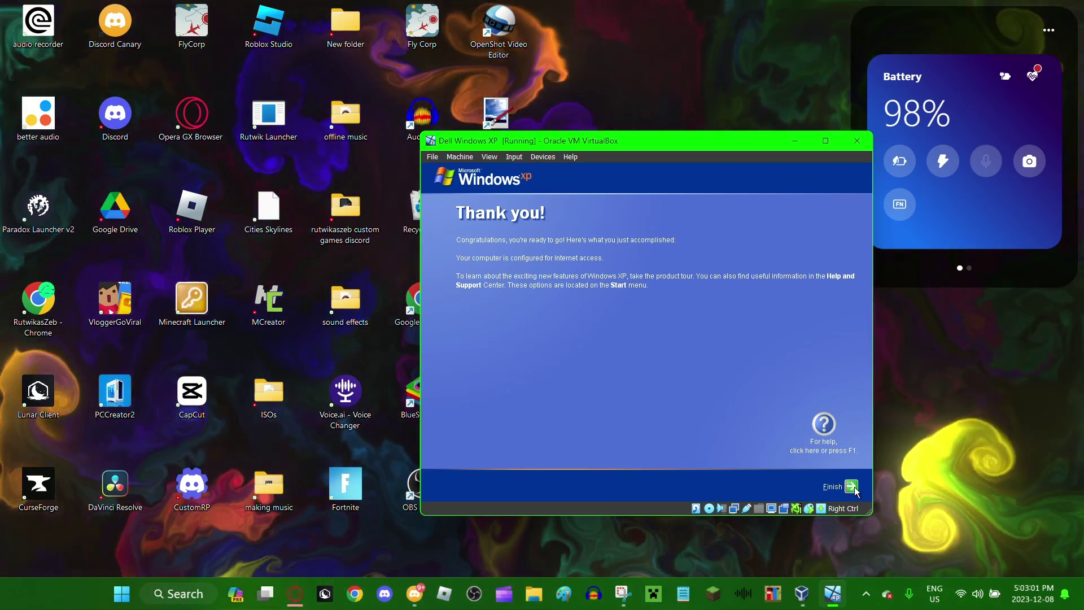
pyautogui.click(854, 488)
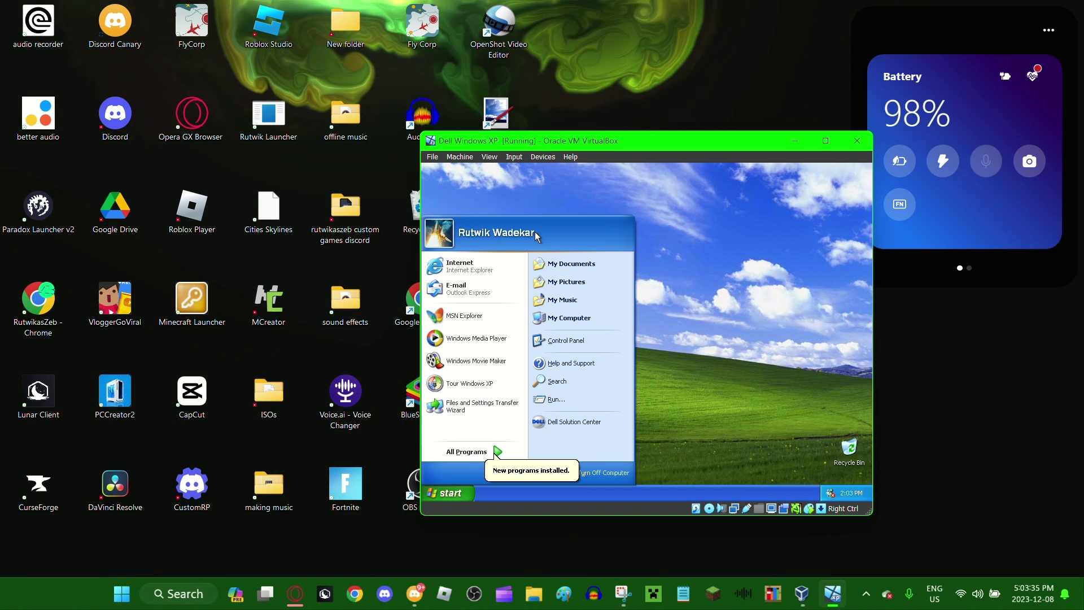
# Step: Take the Windows XP tour, view the topics in The Connected Home and Office section, and exit the tour
pyautogui.click(498, 384)
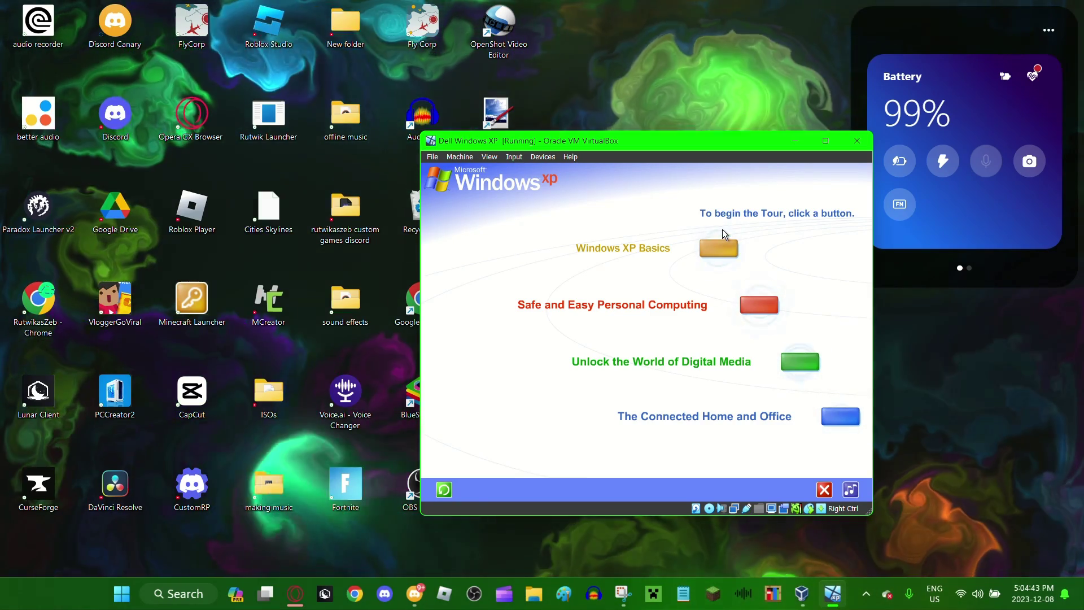
pyautogui.click(841, 415)
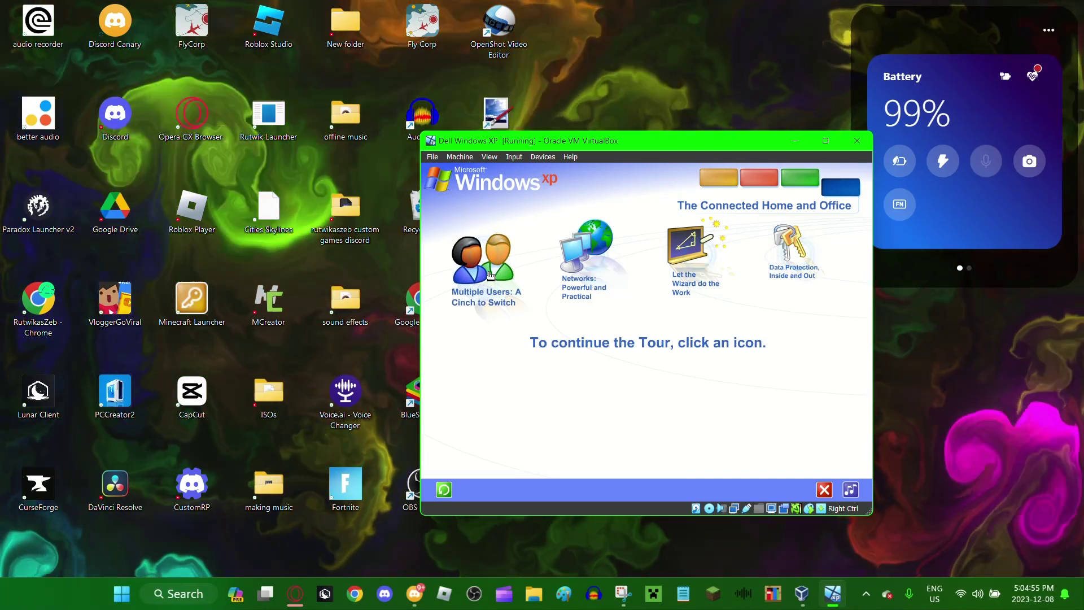
pyautogui.click(490, 275)
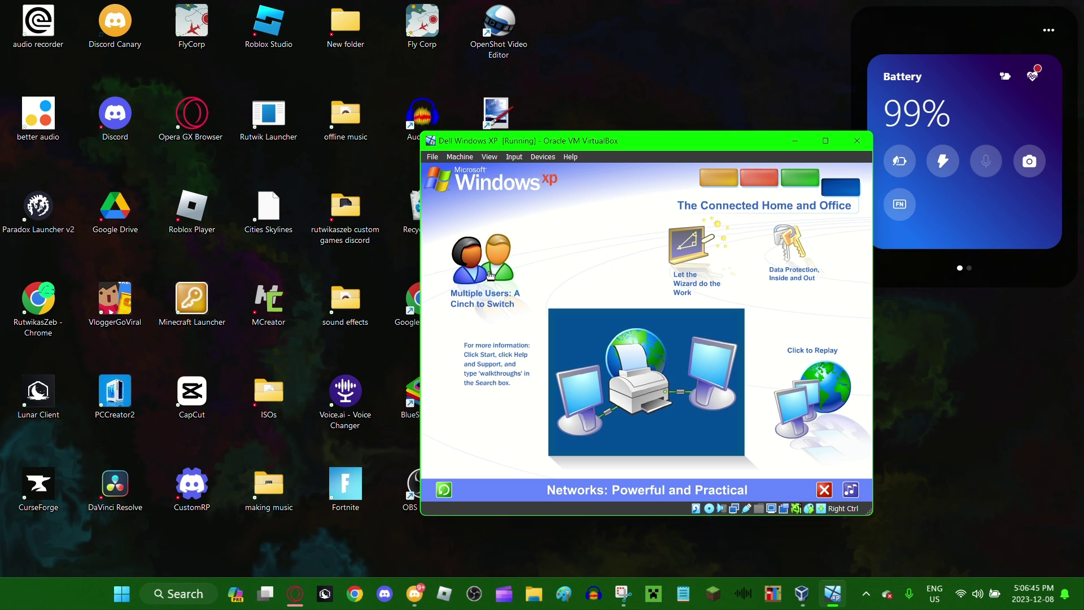
pyautogui.click(680, 257)
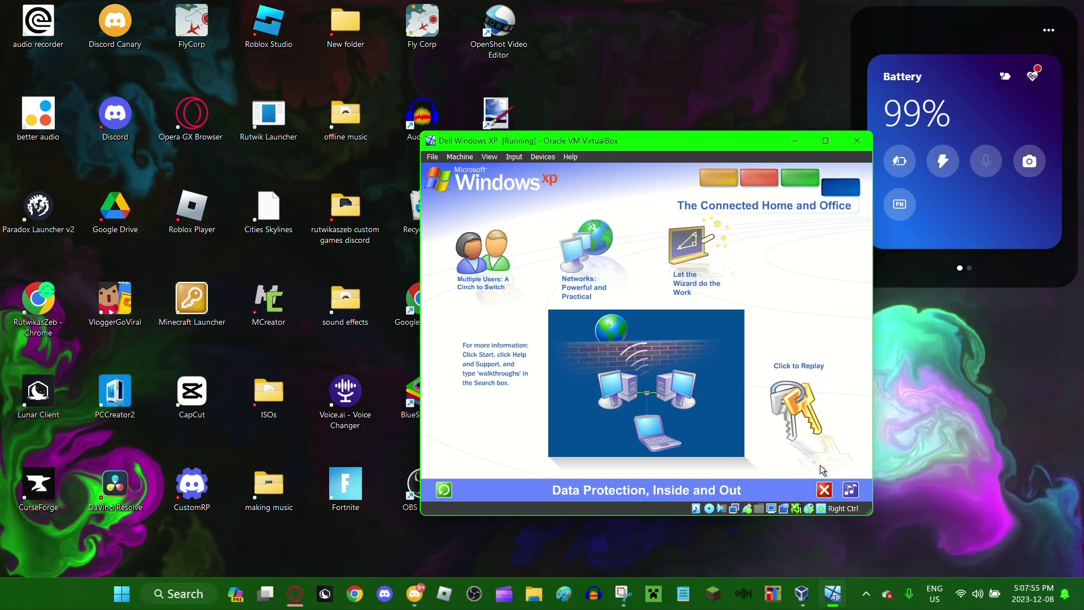
pyautogui.click(825, 489)
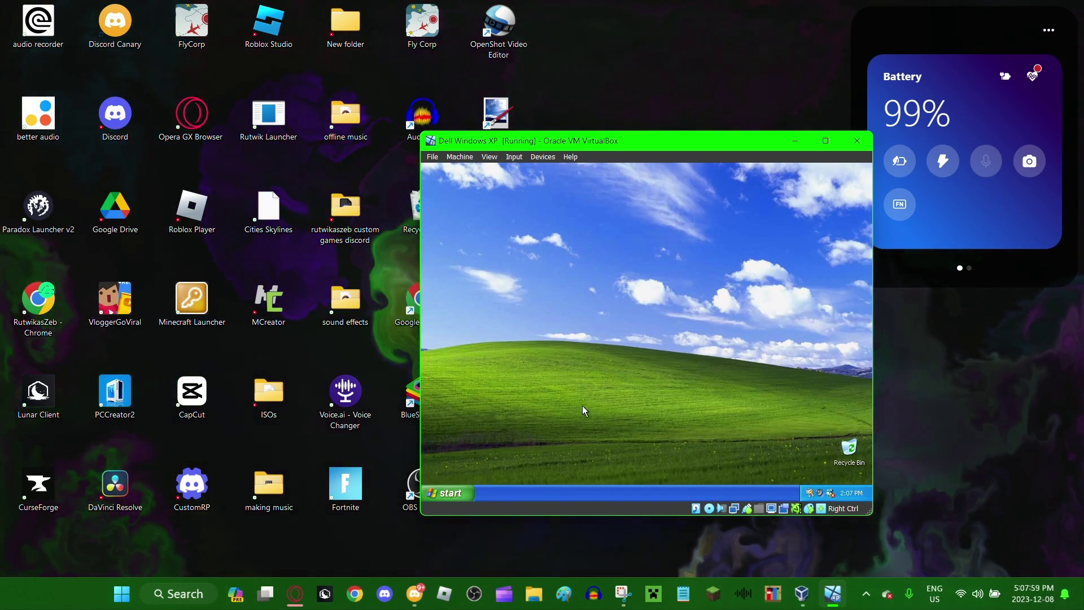
# Step: Log off Windows XP and log back in to the same user account
pyautogui.click(459, 495)
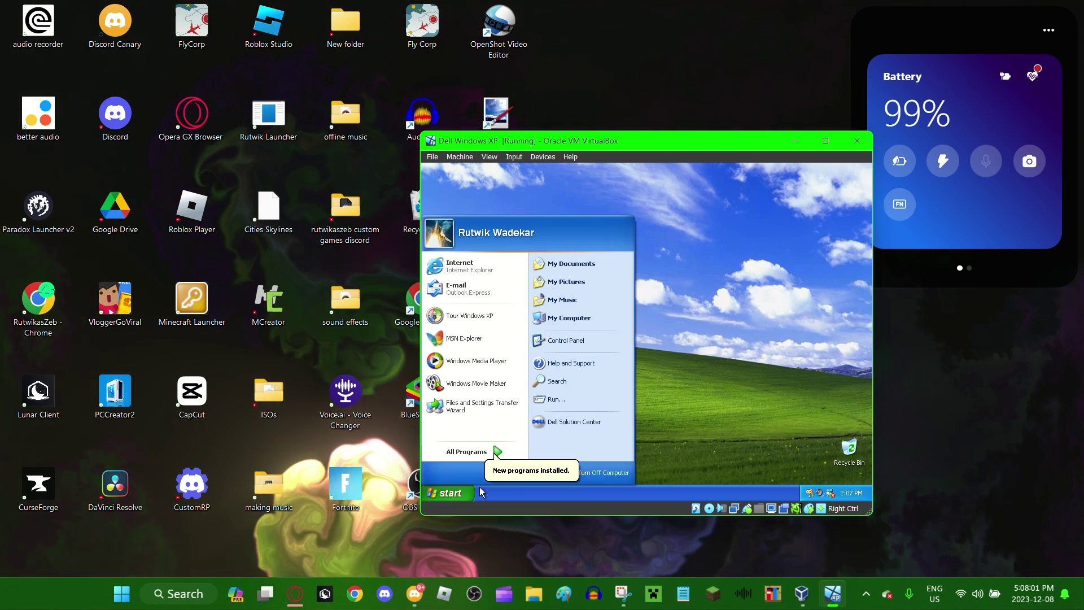
pyautogui.moveTo(493, 452)
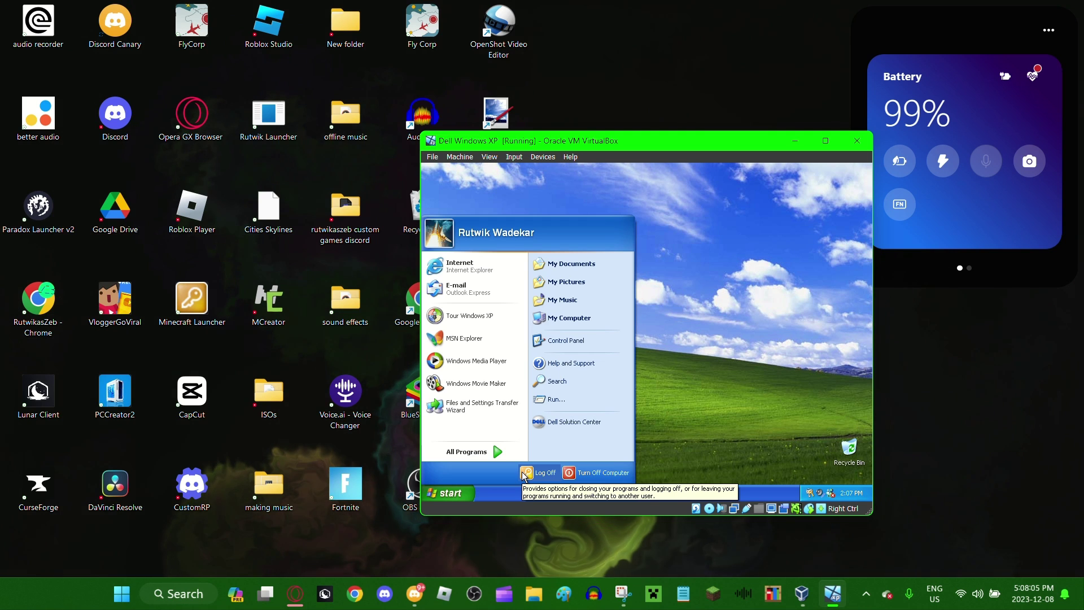
pyautogui.click(524, 475)
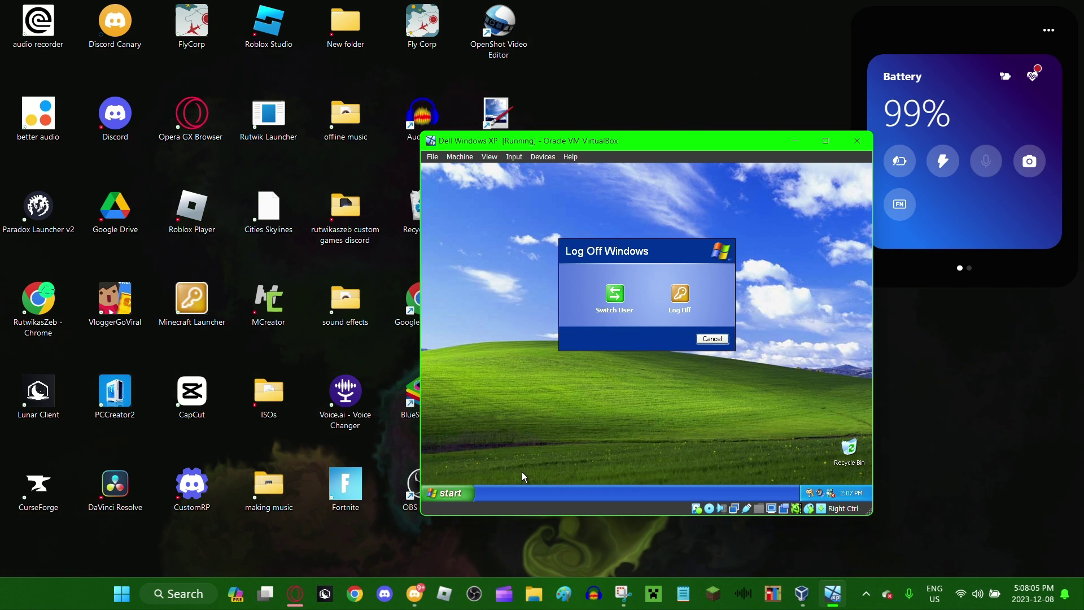
pyautogui.click(686, 297)
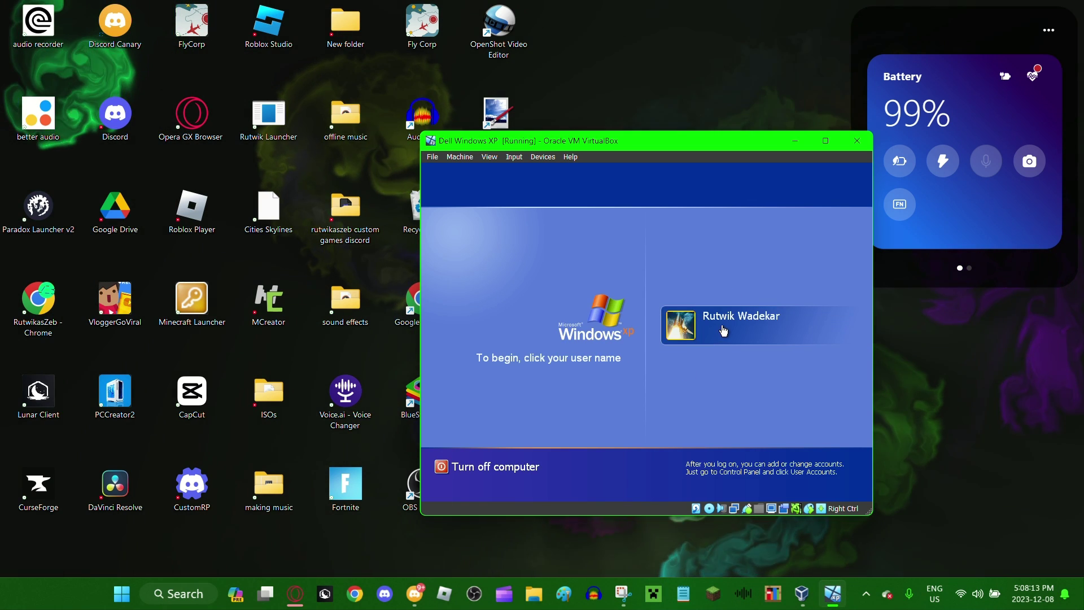
pyautogui.click(724, 331)
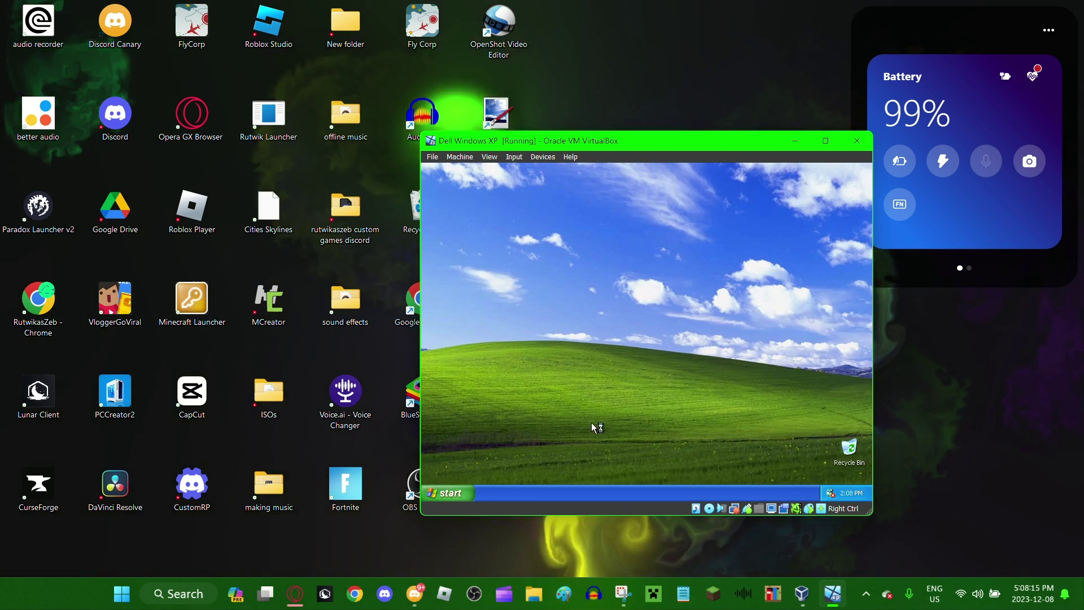
pyautogui.click(462, 489)
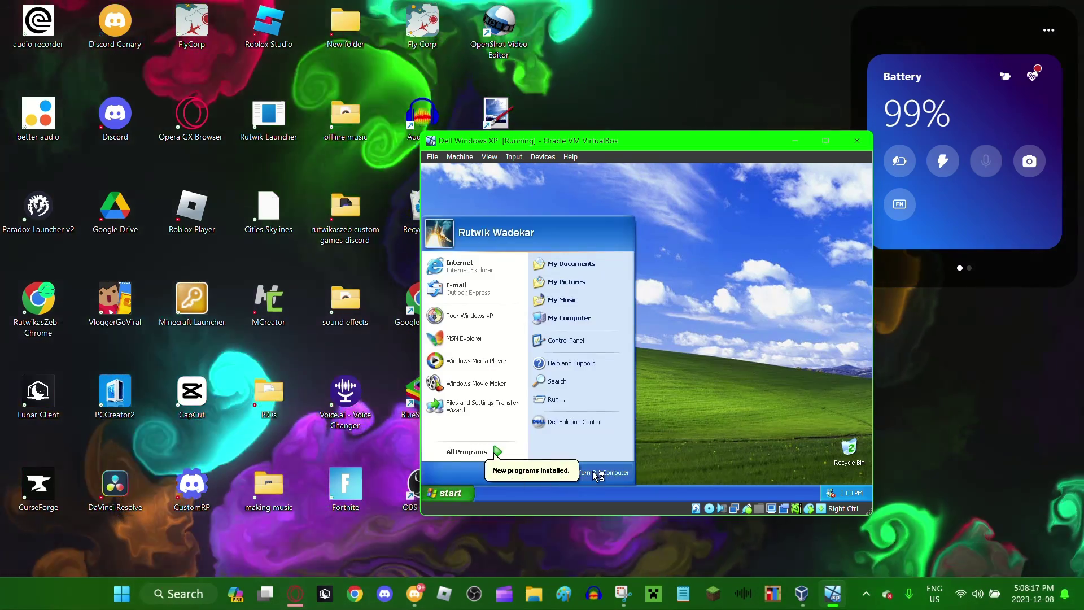
pyautogui.click(598, 465)
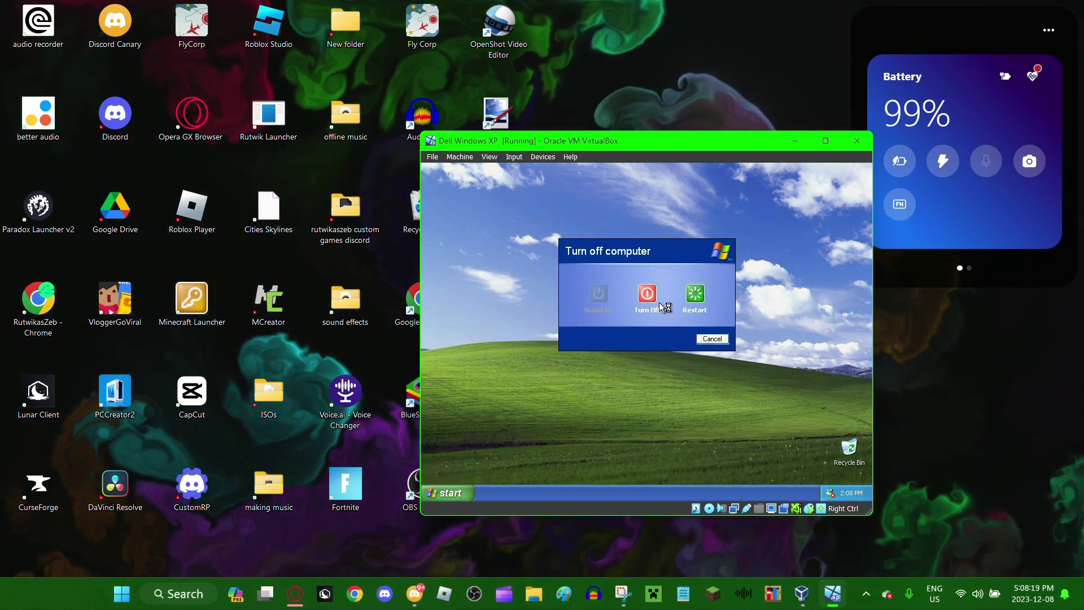
pyautogui.click(711, 340)
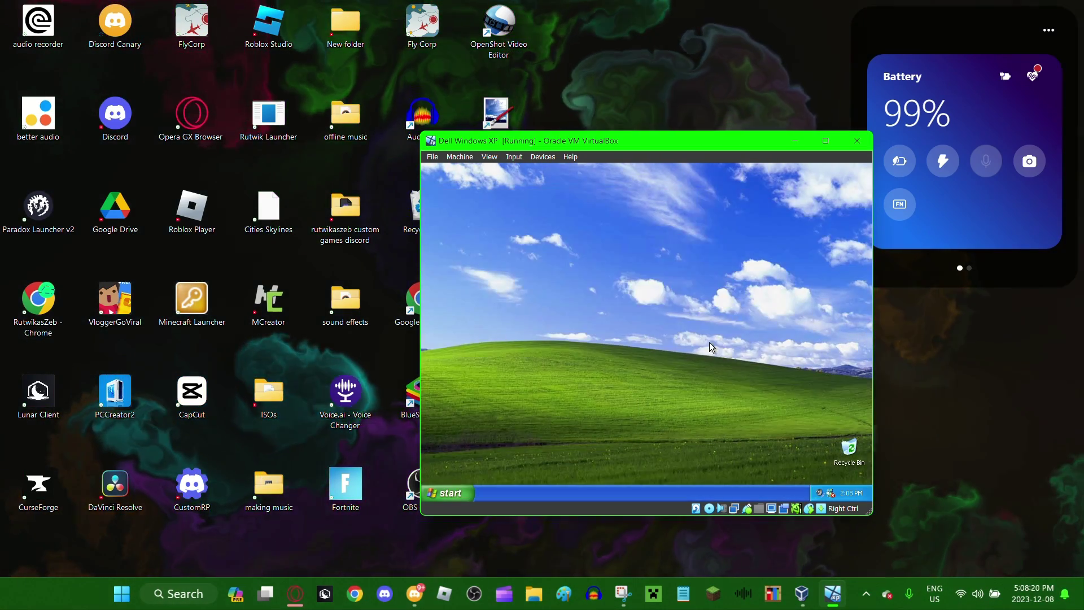
# Step: Open the Sounds and Audio Devices properties in the Control Panel's Sounds, Speech, and Audio Devices category
pyautogui.click(463, 493)
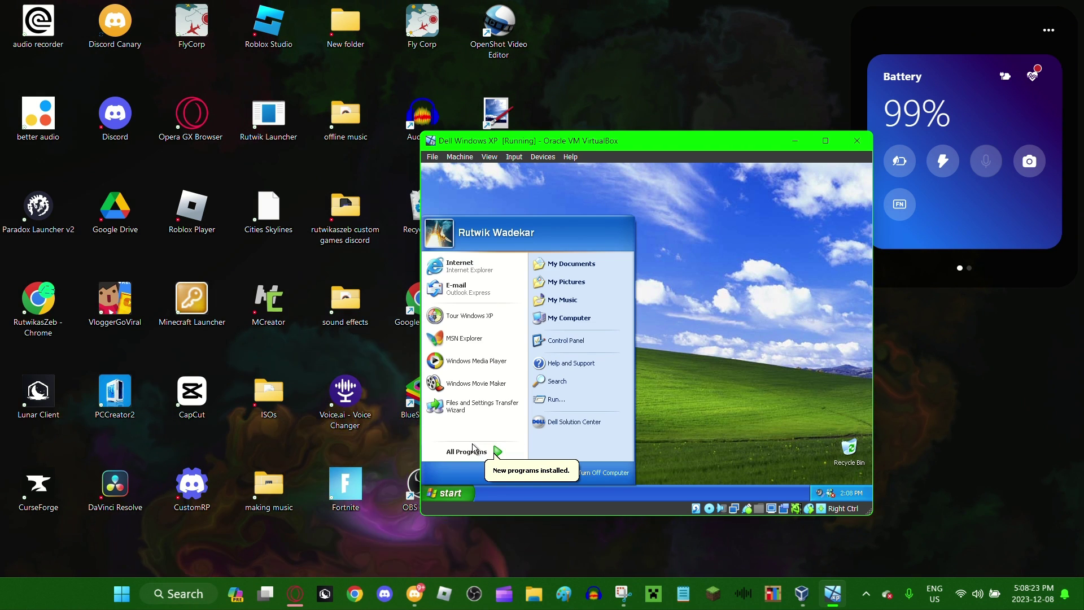
pyautogui.moveTo(472, 459)
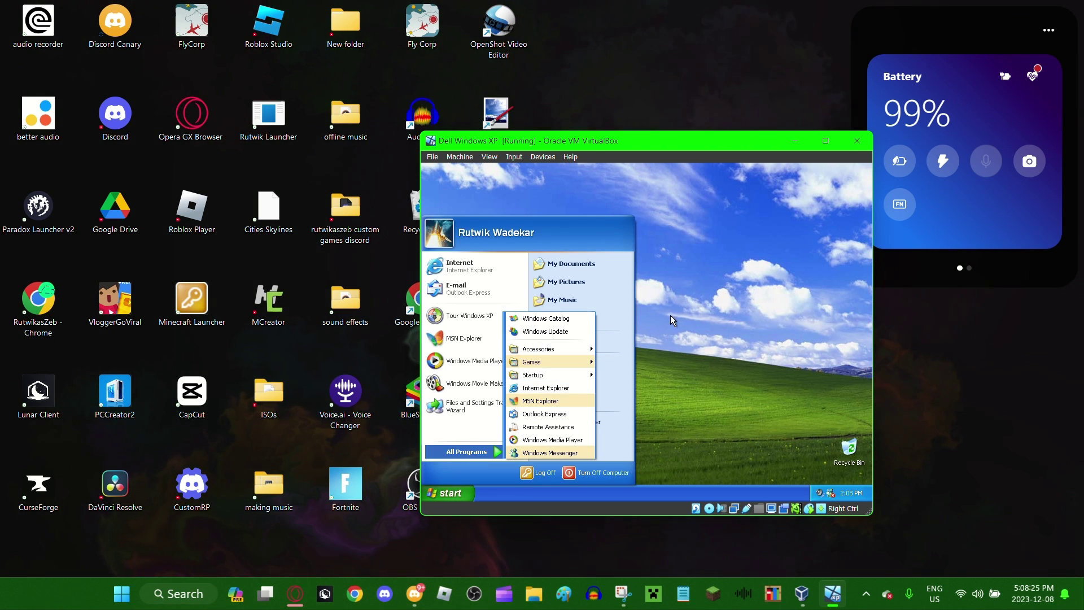
pyautogui.click(604, 342)
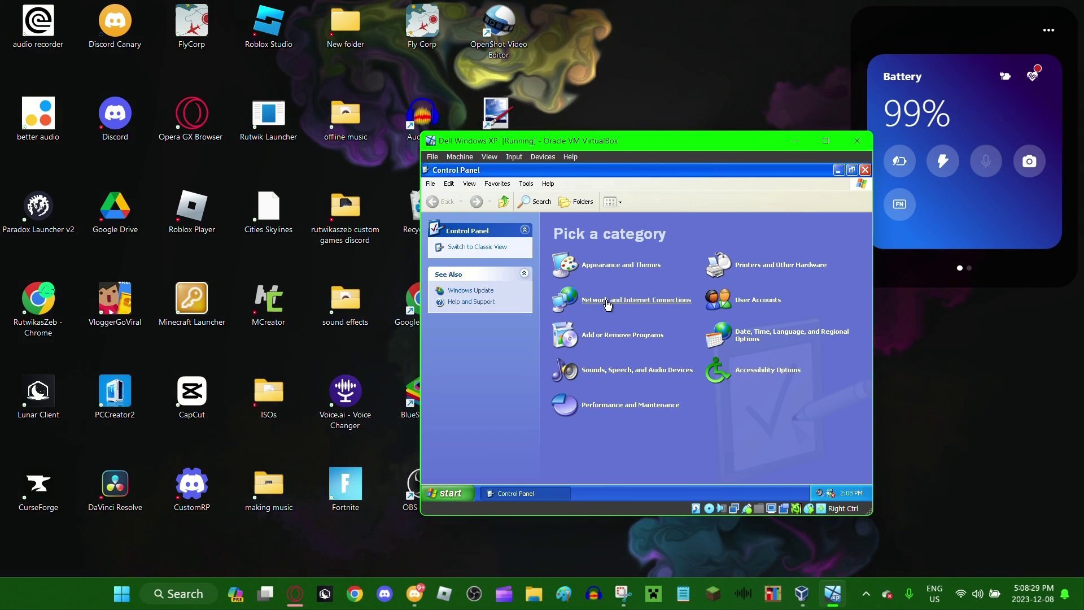
pyautogui.click(625, 373)
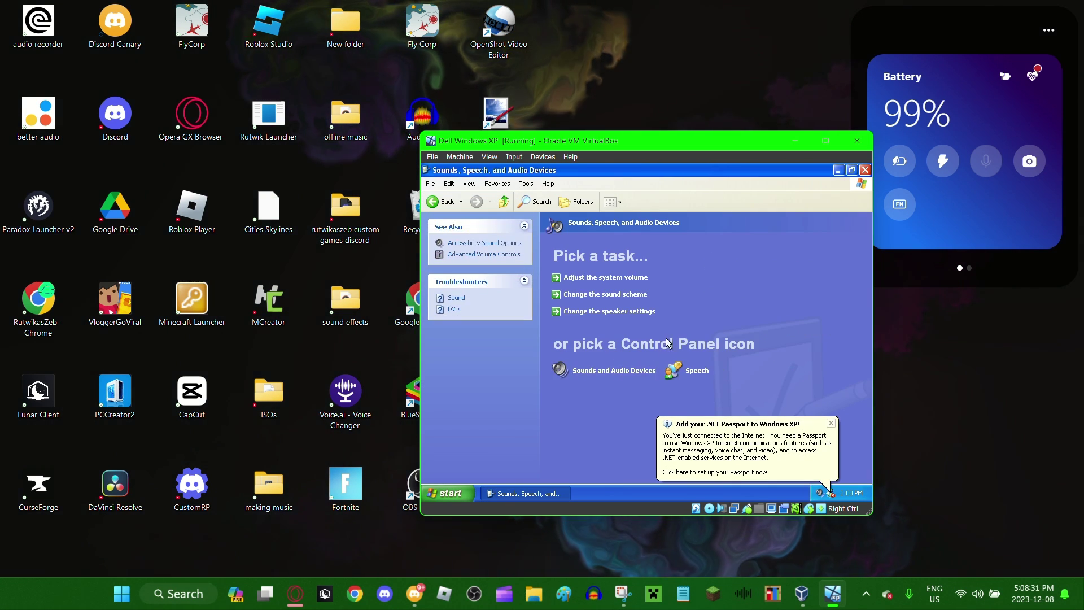
pyautogui.click(629, 366)
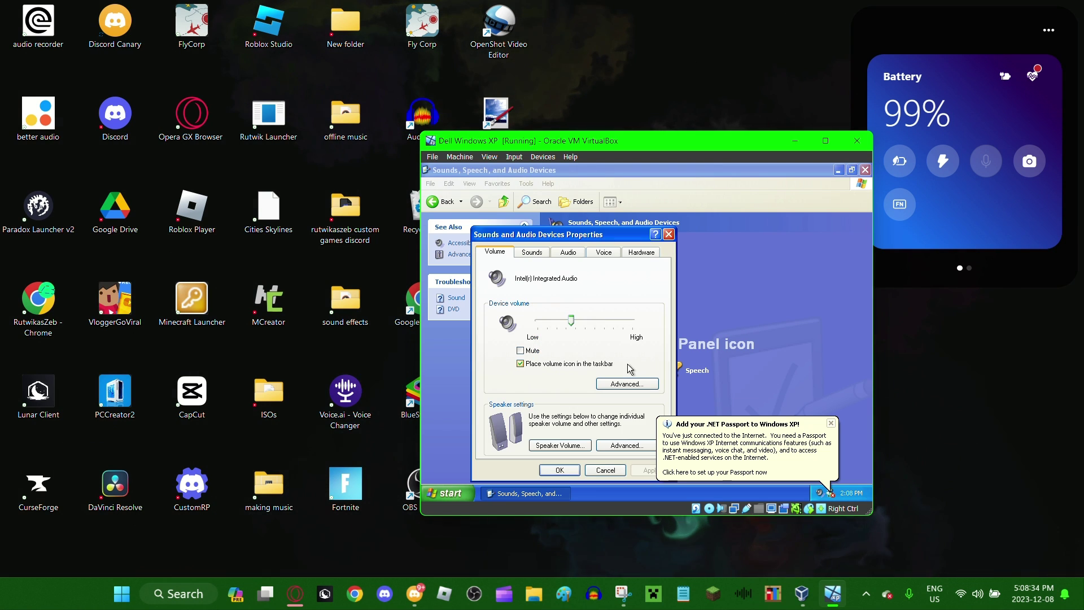
# Step: Choose the Windows Default sound scheme and save the previous scheme as "e"
pyautogui.click(544, 253)
pyautogui.click(515, 306)
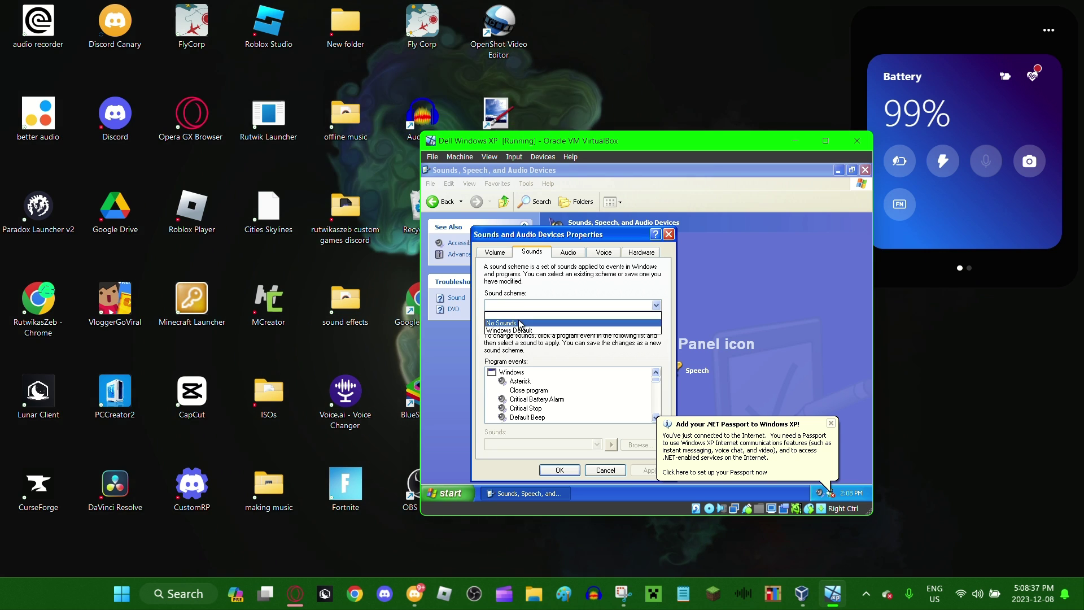
pyautogui.click(530, 331)
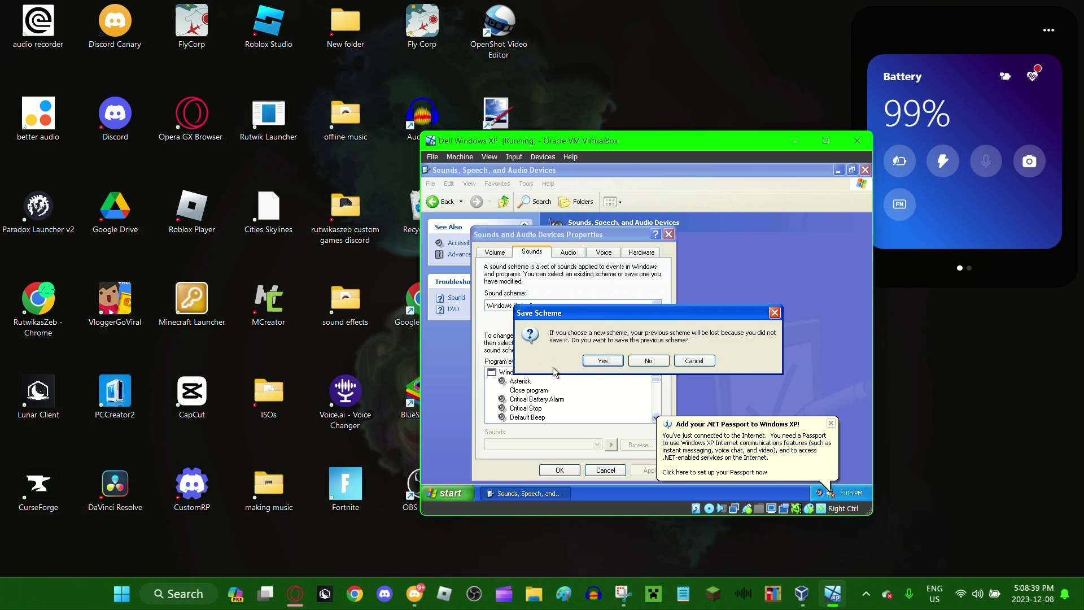
pyautogui.click(602, 361)
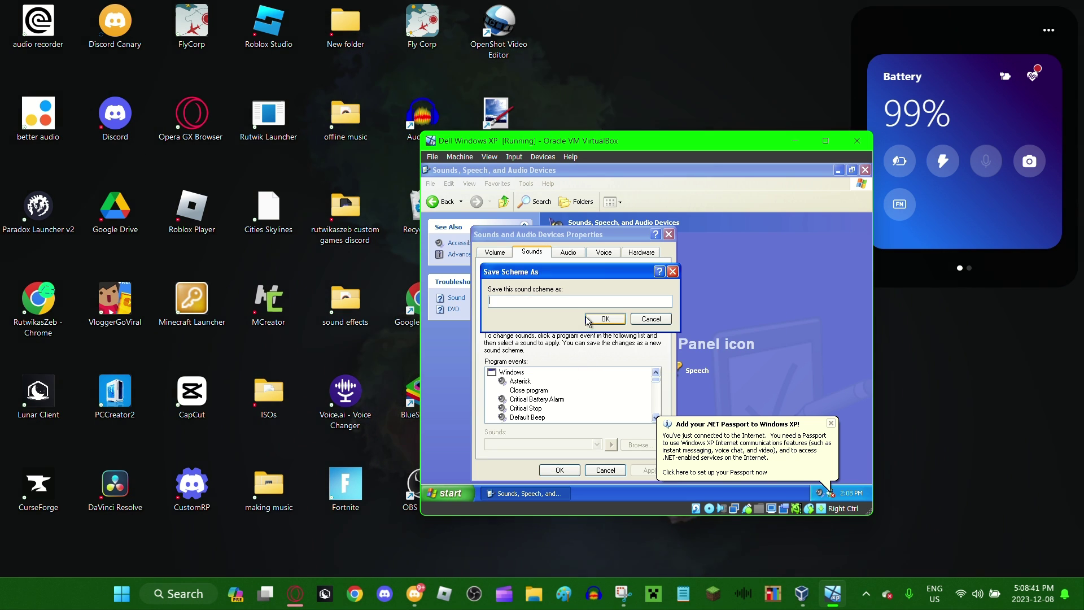
pyautogui.press('Escape')
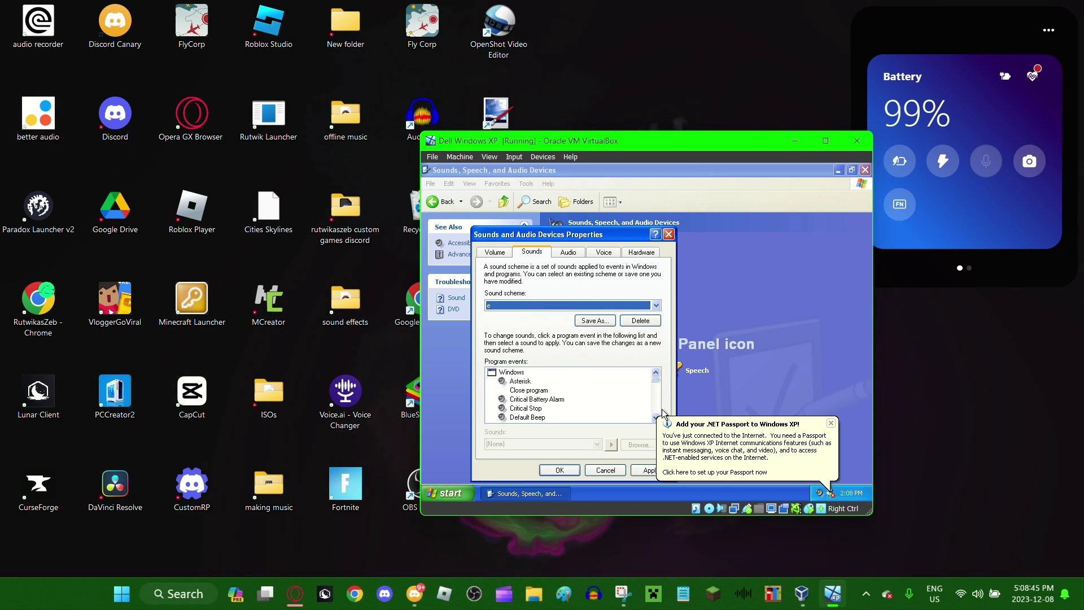
# Step: Open the .NET Passport Wizard from its notification and cancel it
pyautogui.click(728, 437)
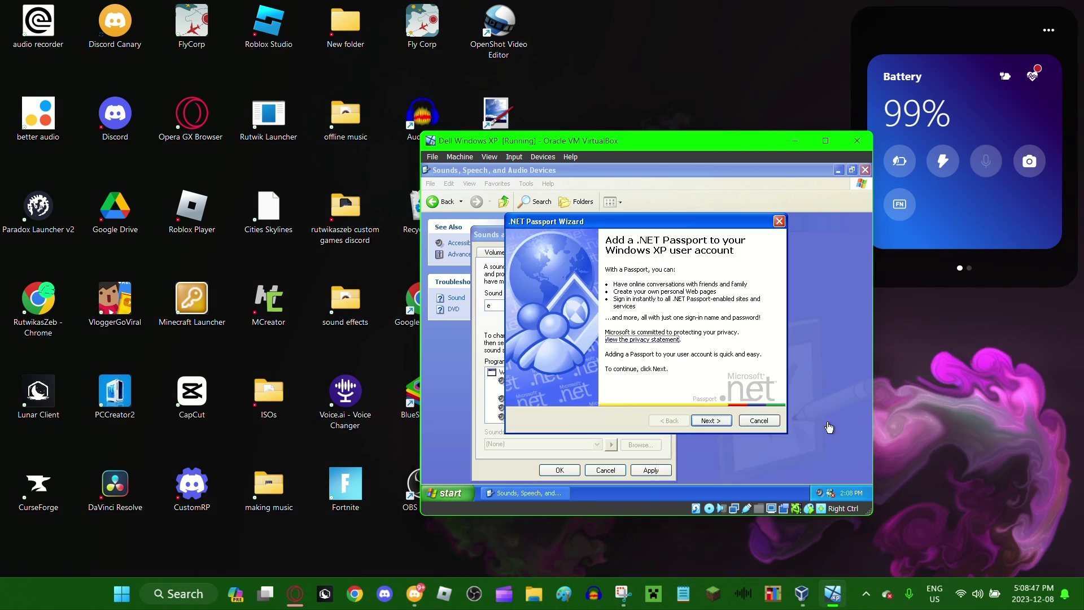
pyautogui.click(759, 420)
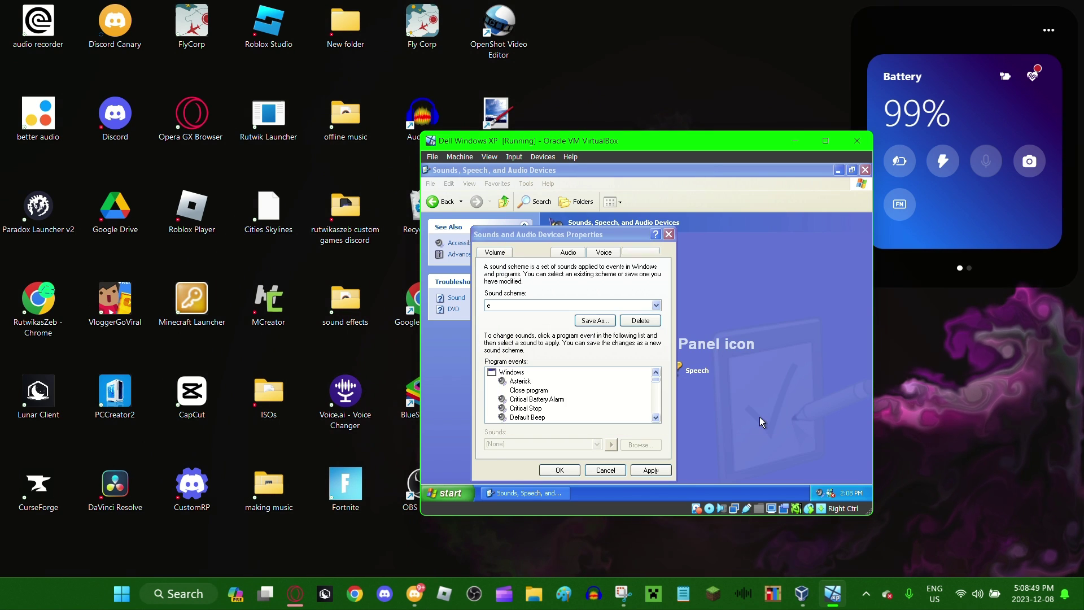
# Step: Check the sounds assigned to the Windows Logoff and Windows Logon program events, and play the logon sound
pyautogui.click(657, 413)
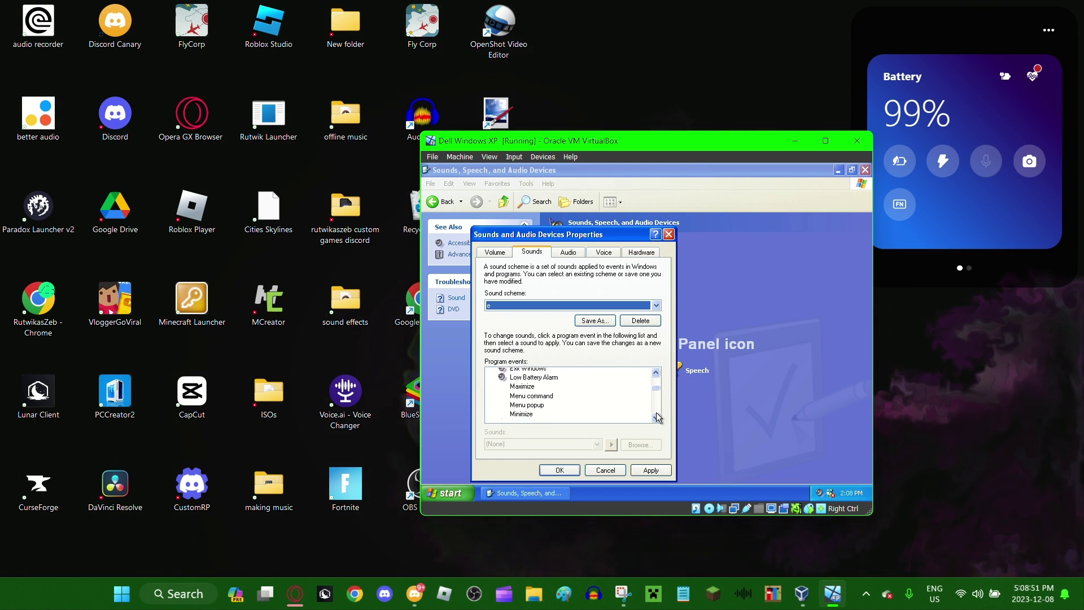
pyautogui.click(656, 417)
pyautogui.click(656, 416)
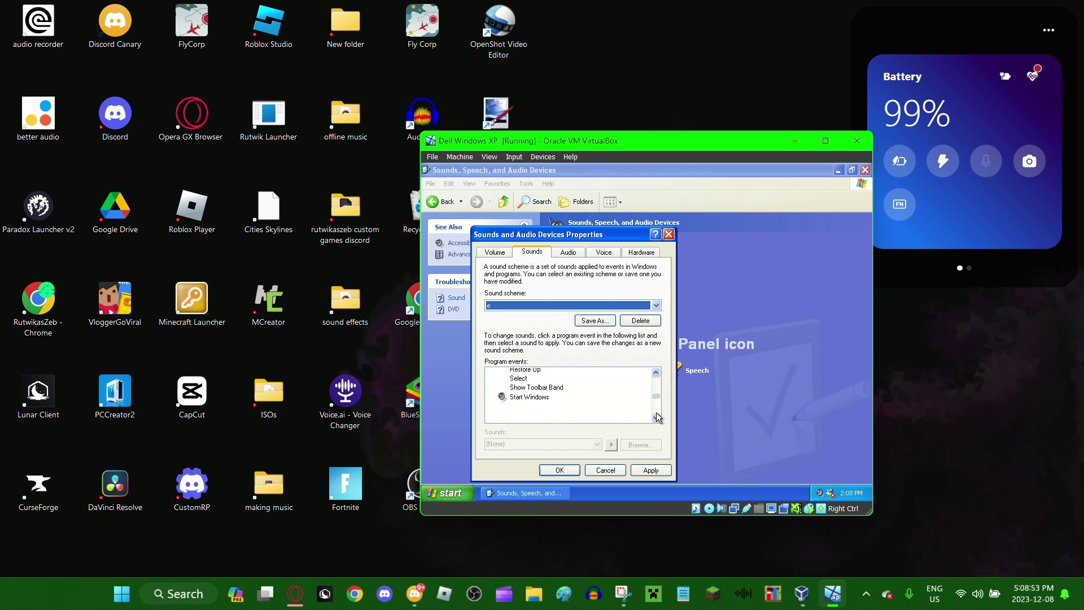
pyautogui.click(656, 416)
pyautogui.click(545, 394)
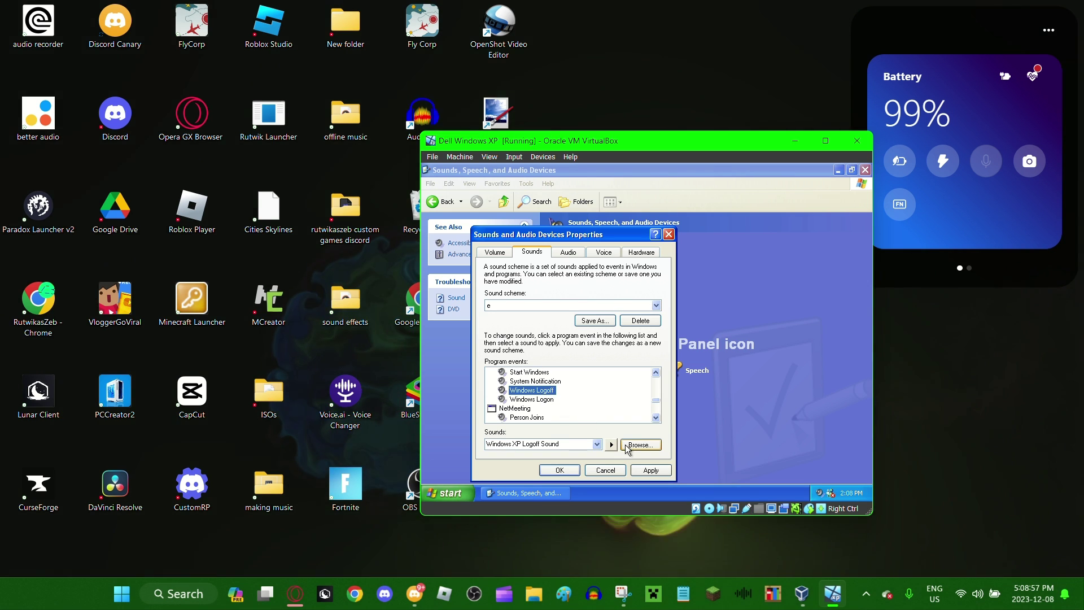
pyautogui.click(549, 400)
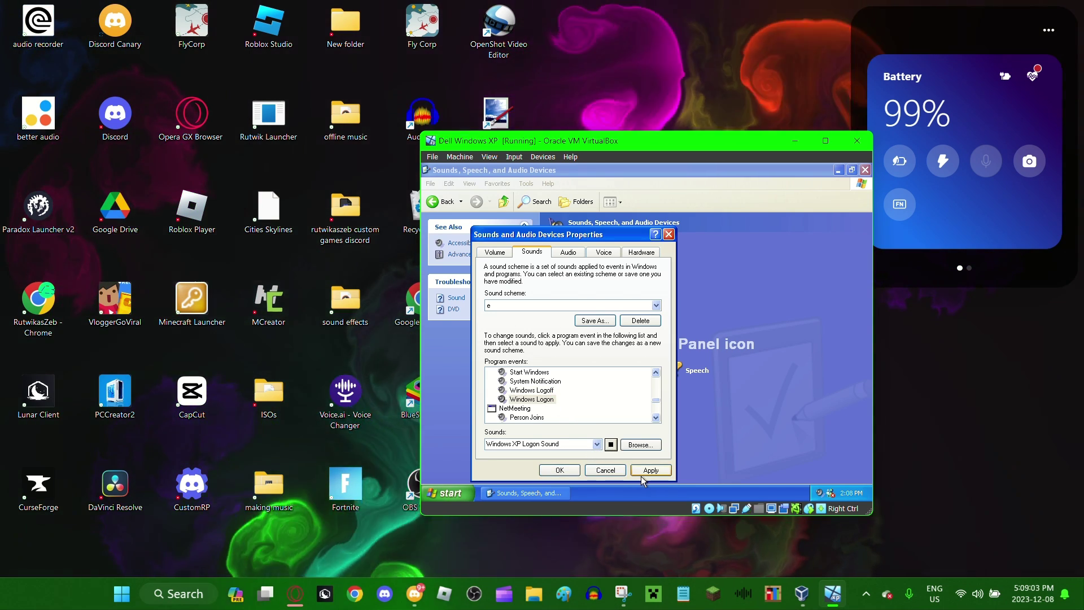
# Step: Apply the sound settings, then close the properties dialog and the Sounds, Speech, and Audio Devices window
pyautogui.click(642, 472)
pyautogui.click(569, 470)
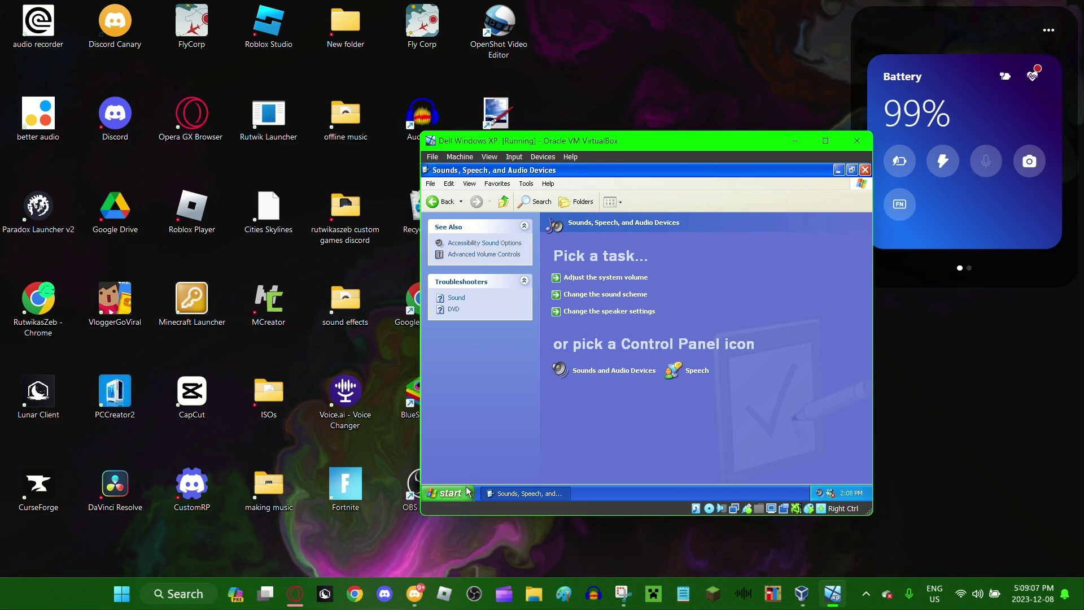
pyautogui.rightClick(522, 492)
pyautogui.click(522, 489)
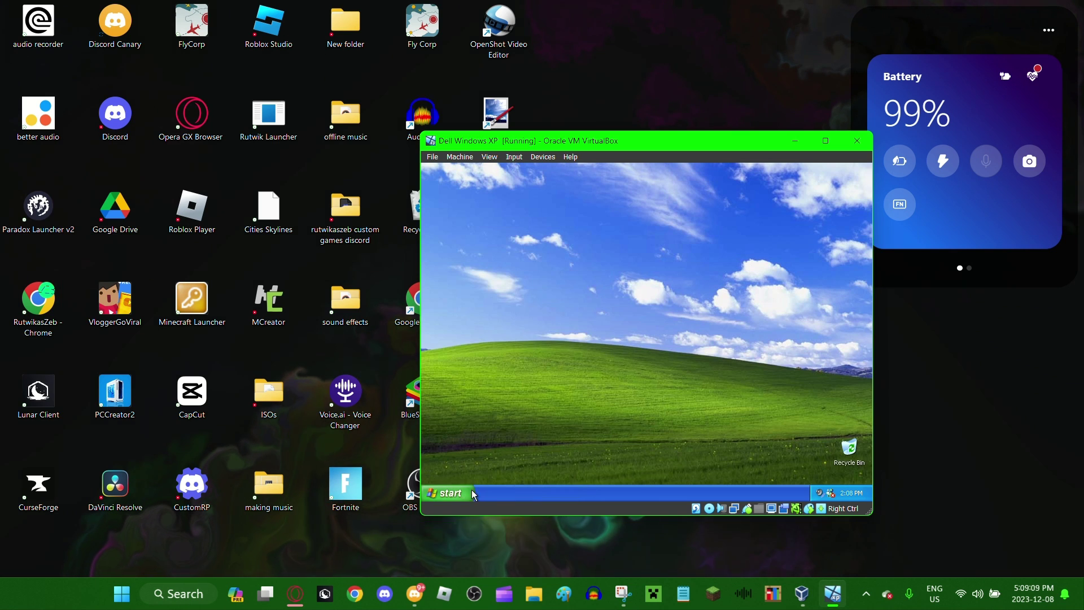
# Step: Log off the current Windows XP session and log back in to the same account to try the sound scheme
pyautogui.click(458, 494)
pyautogui.click(533, 474)
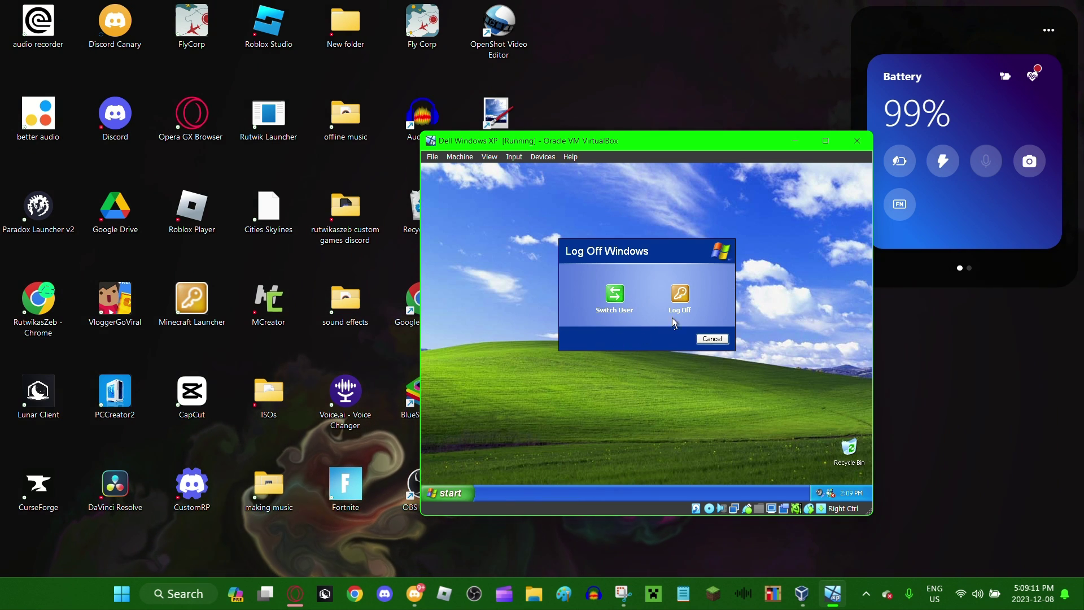
pyautogui.click(682, 298)
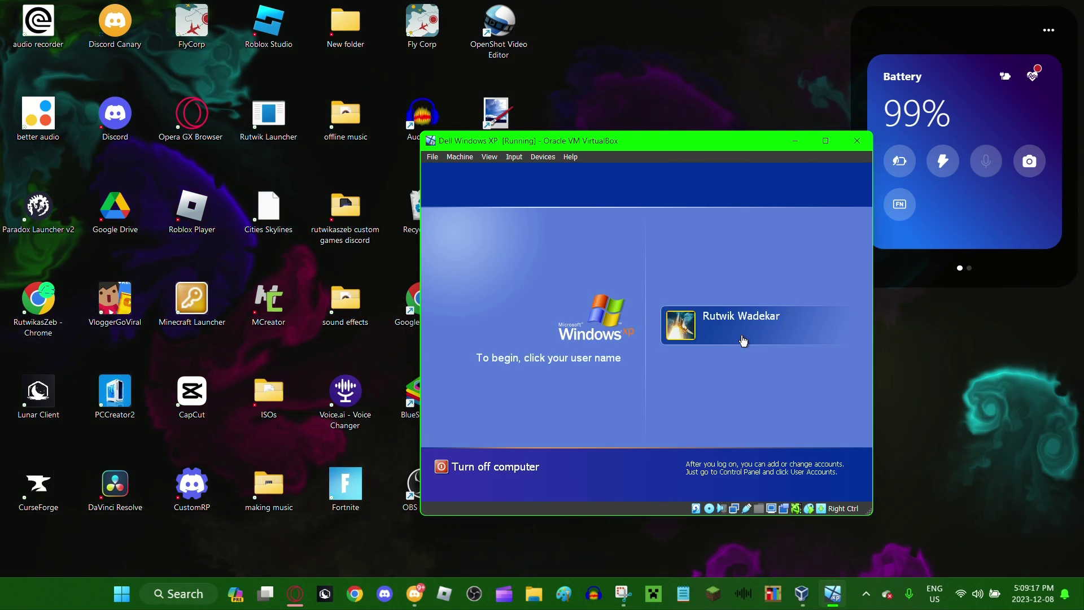
pyautogui.click(741, 336)
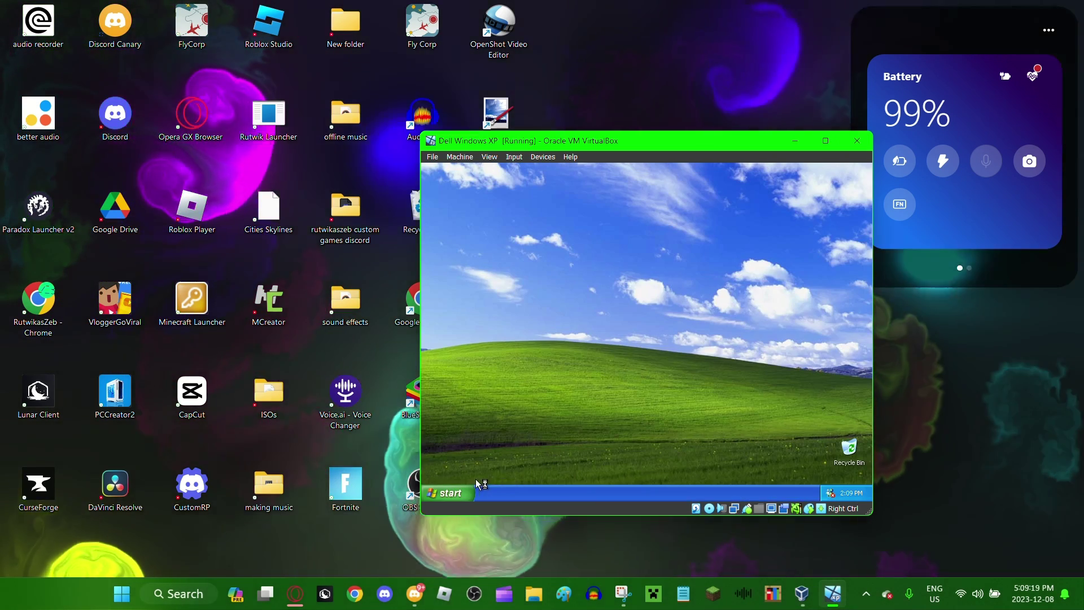
# Step: Turn off the Windows XP virtual machine from within the guest system
pyautogui.click(450, 493)
pyautogui.click(602, 473)
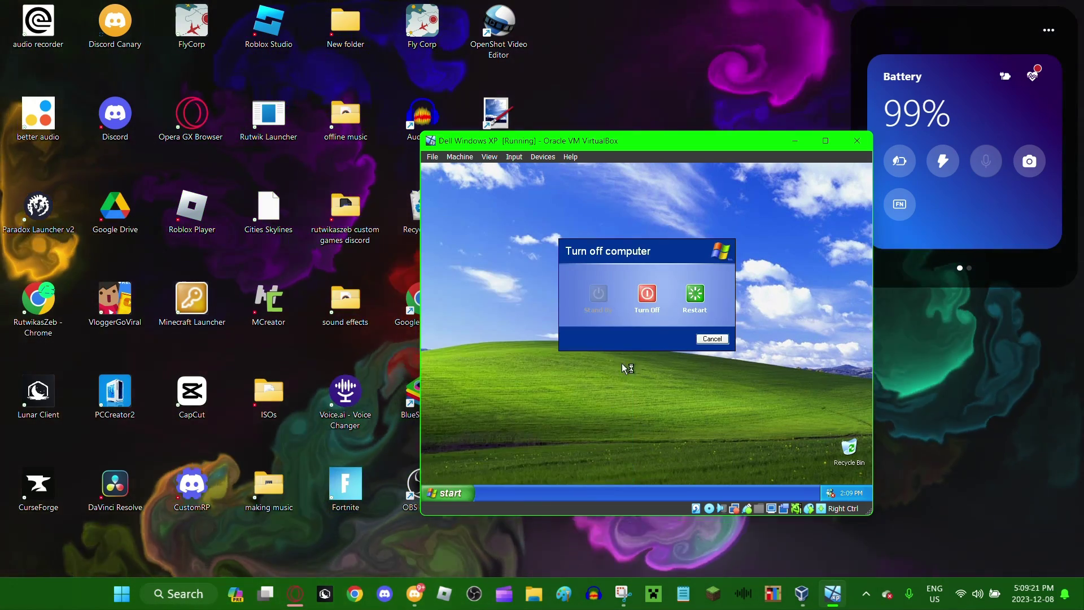
pyautogui.click(646, 295)
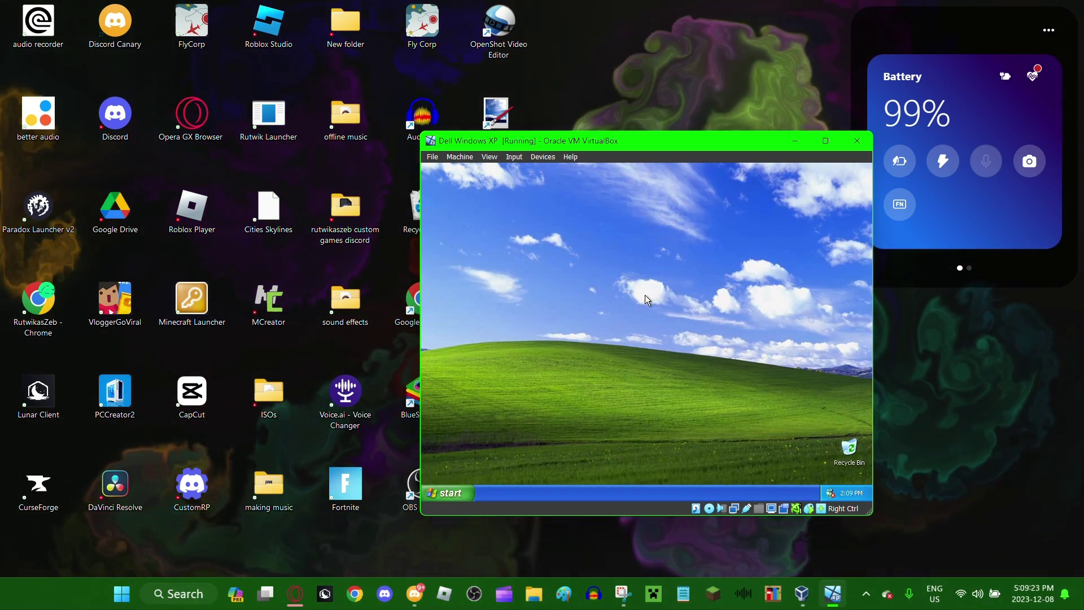